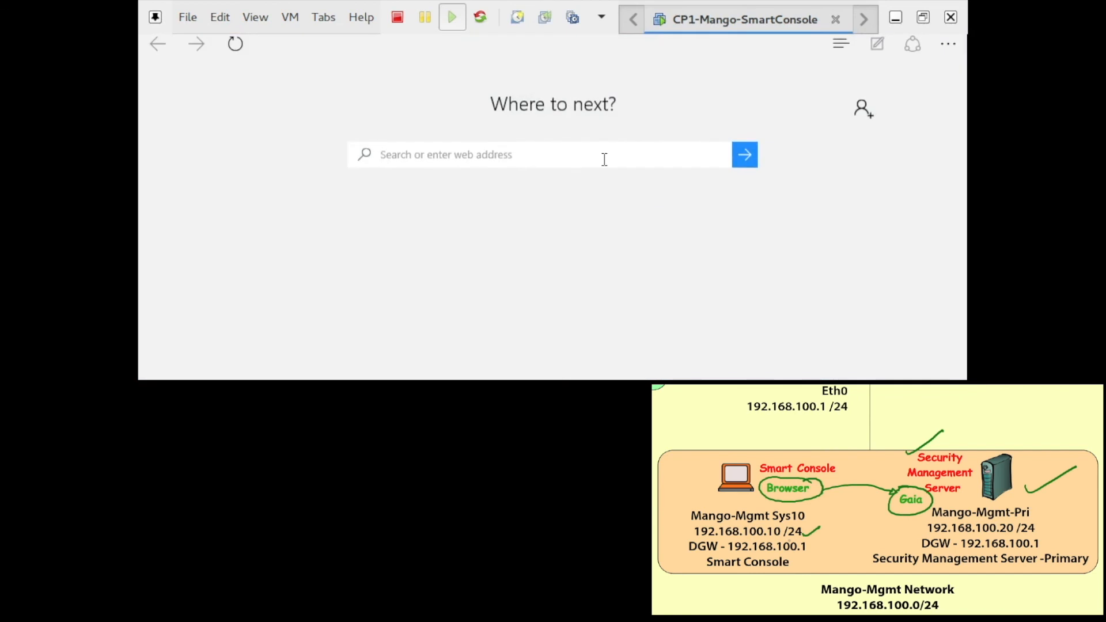
text(https://192.168.100.20)
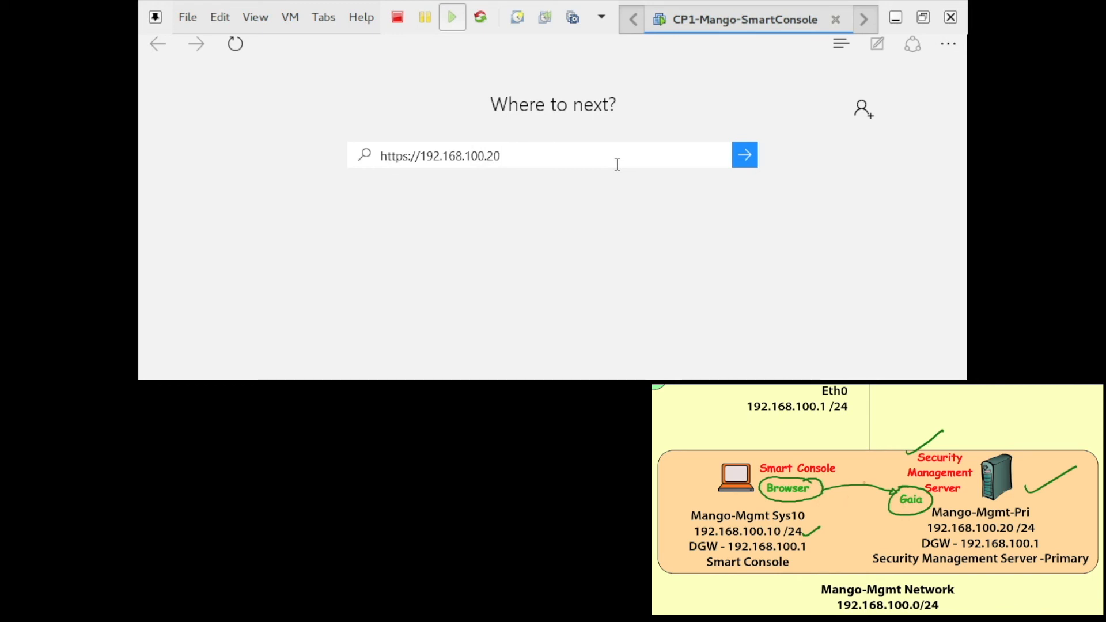
key(Return)
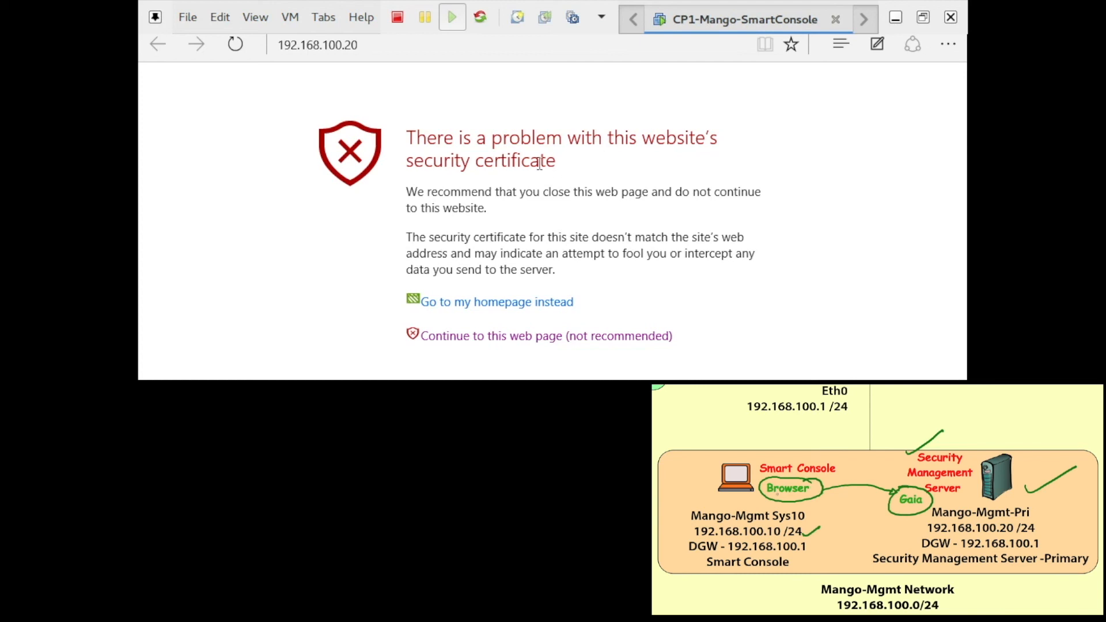
Proceed past the certificate warning and enter the administrator username and password.
click(556, 345)
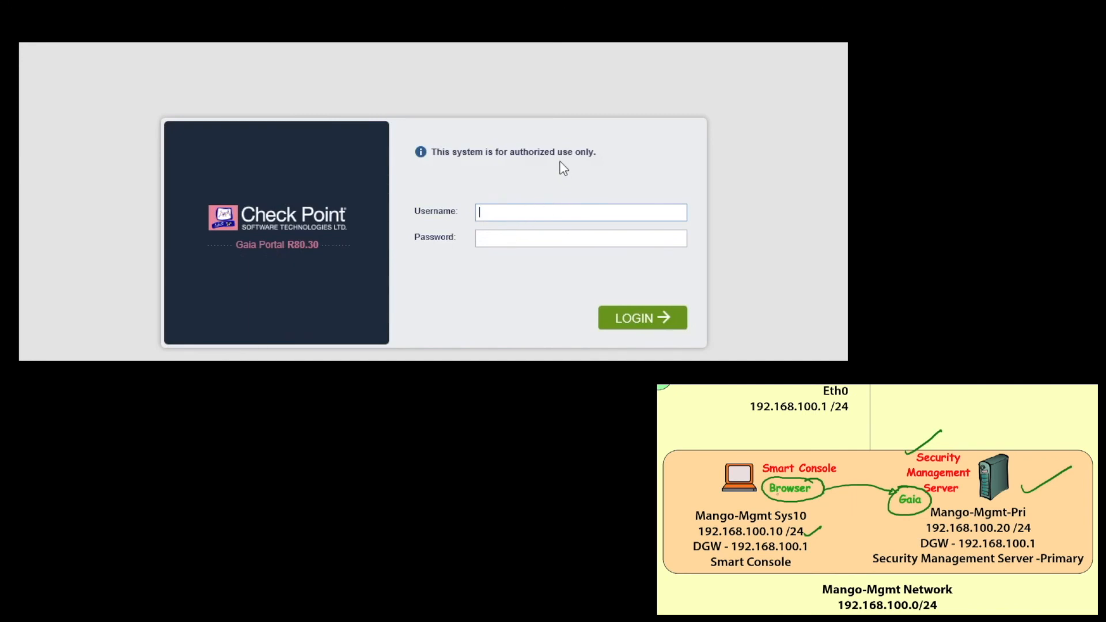
Log in, then pass the Welcome and Deployment Options pages, continuing with R80.30 configuration.
click(663, 321)
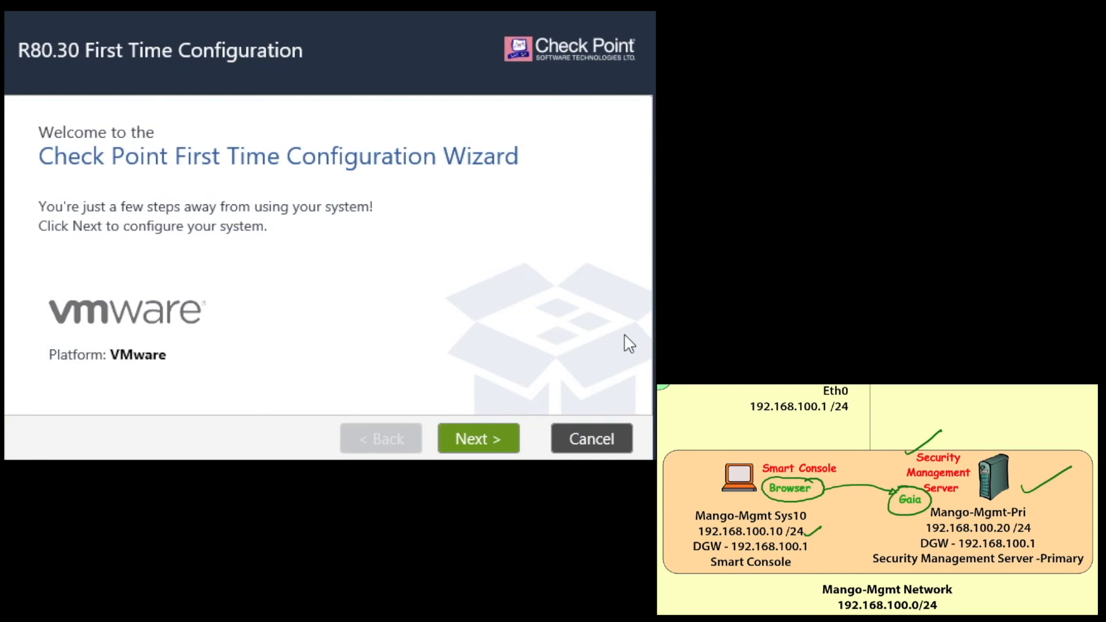
click(491, 442)
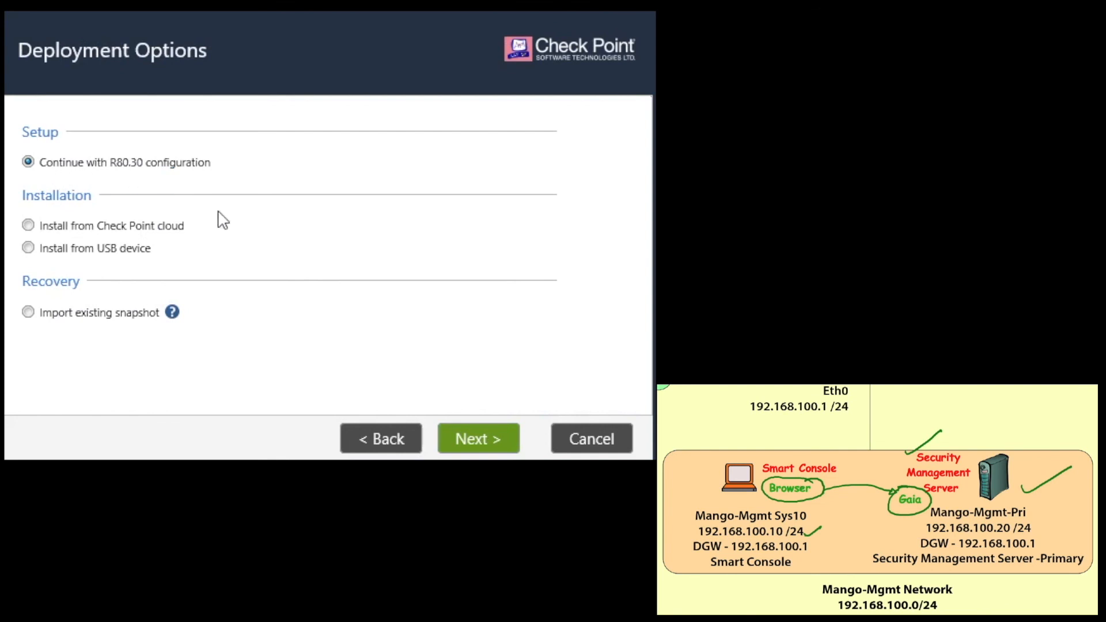
click(498, 449)
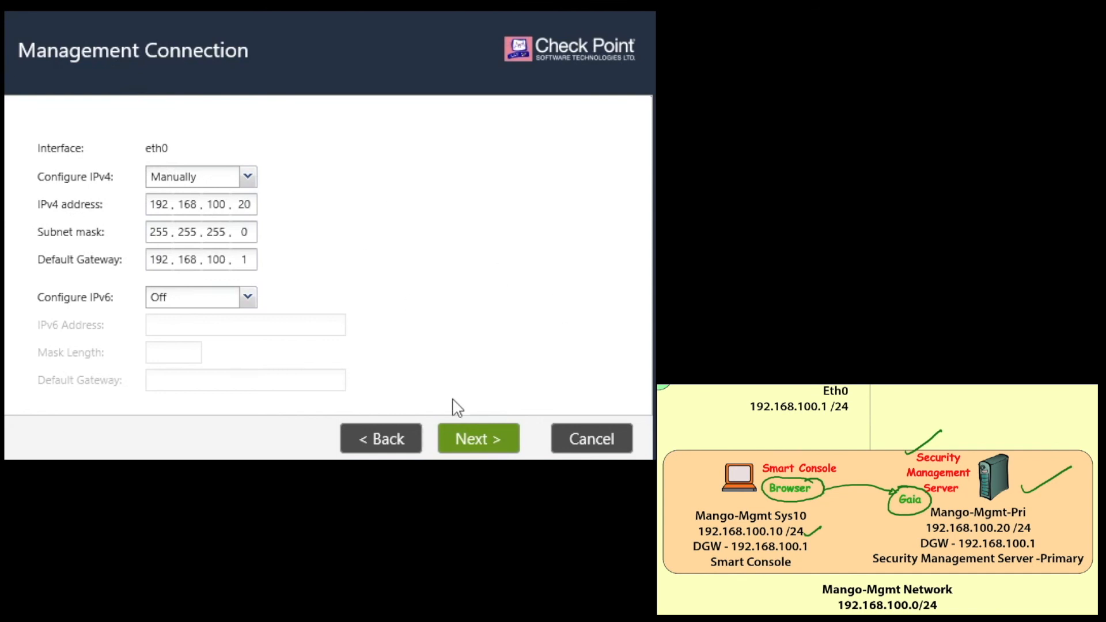
Accept the eth0 management connection, then set host name Mango-Mgmt-Pri and domain mango.com.
click(482, 454)
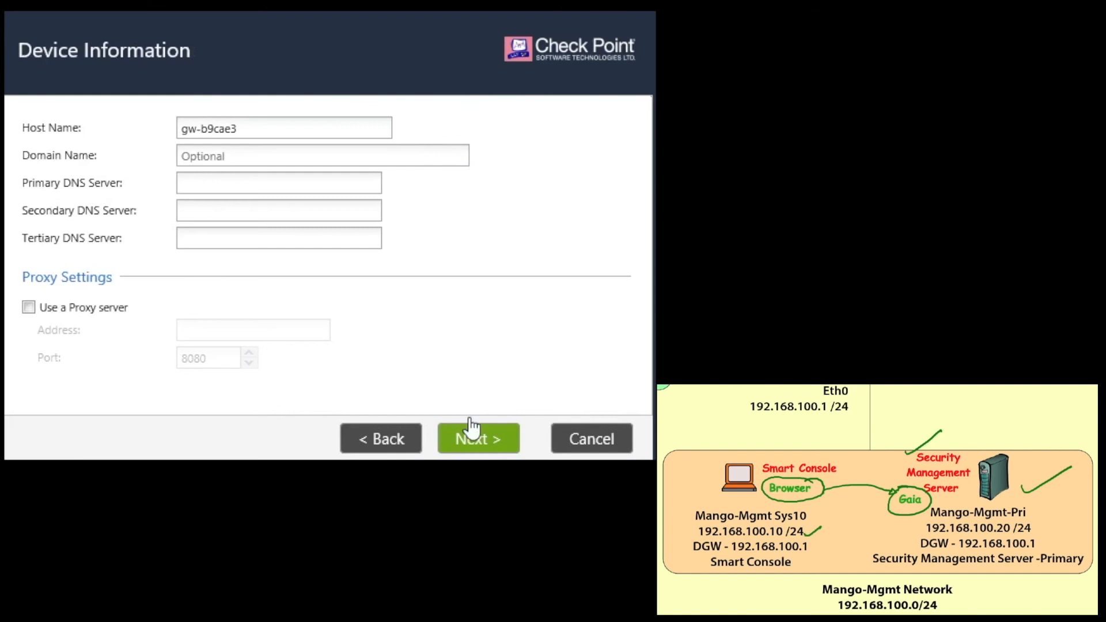
drag(272, 128, 168, 127)
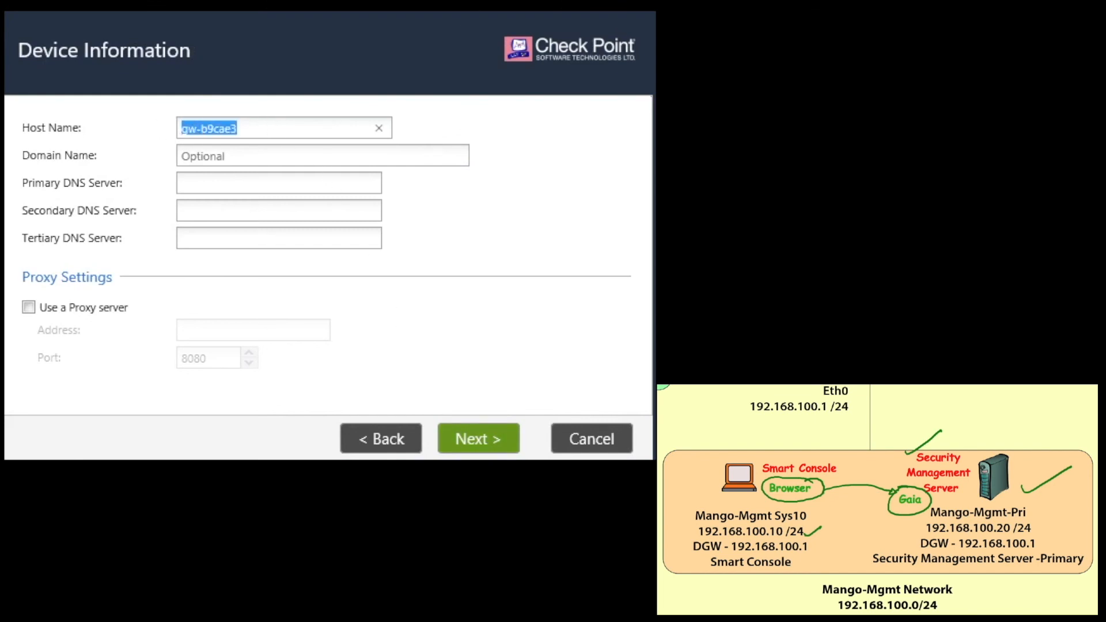
key(BackSpace)
text(Mang)
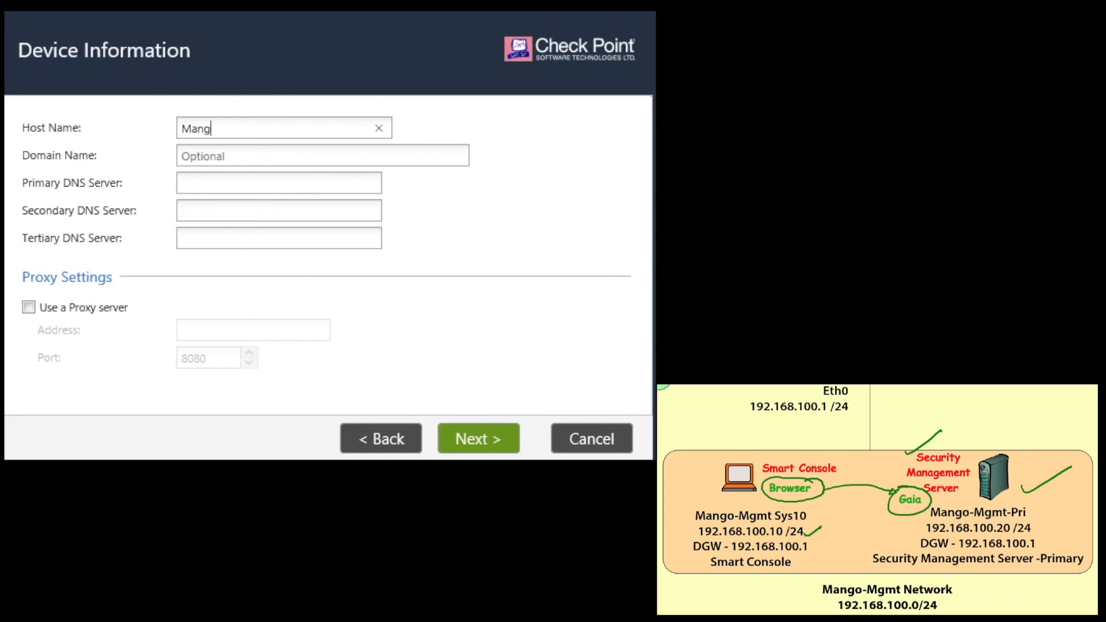
text(o-Mgmt-)
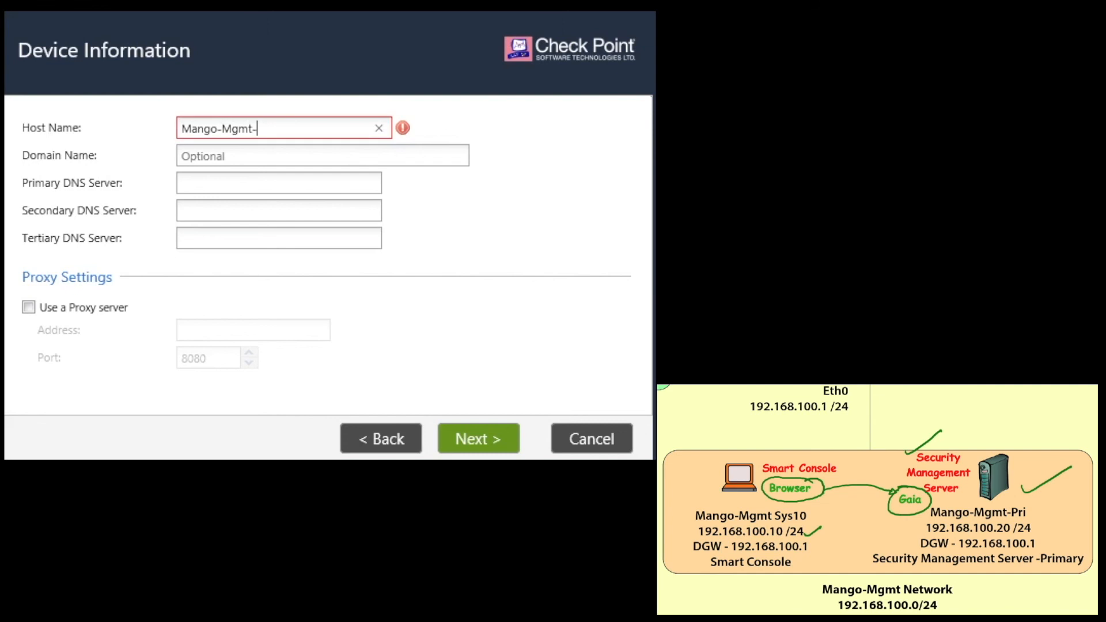
text(Pri)
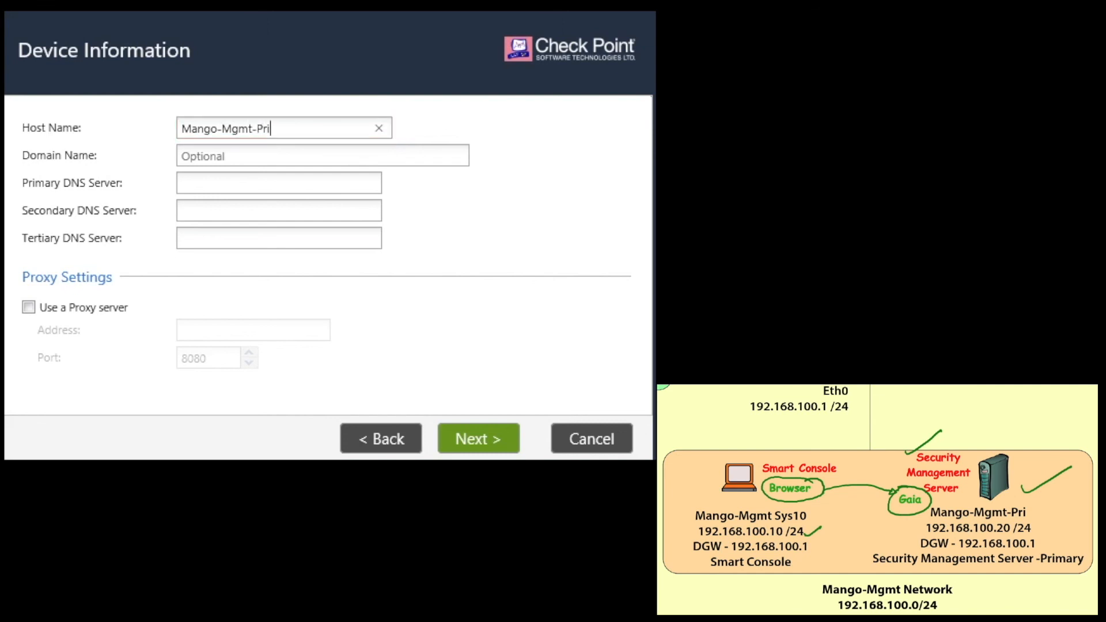
click(319, 156)
text(mango.com)
Accept the device information and set the time zone to Kolkata, Asia (GMT +5:30).
click(477, 453)
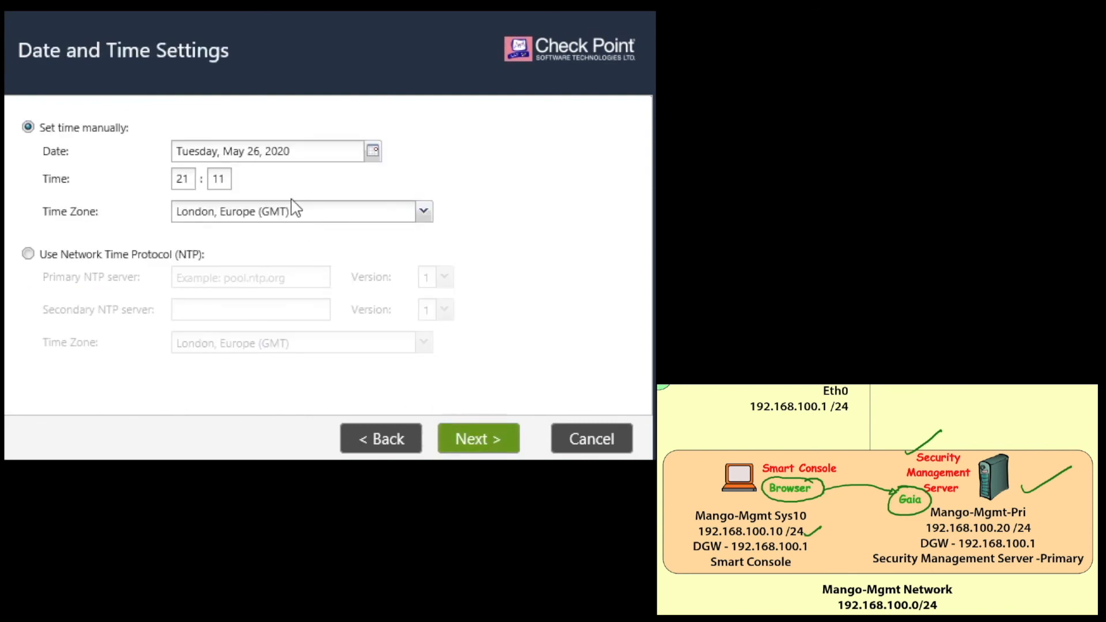
click(397, 214)
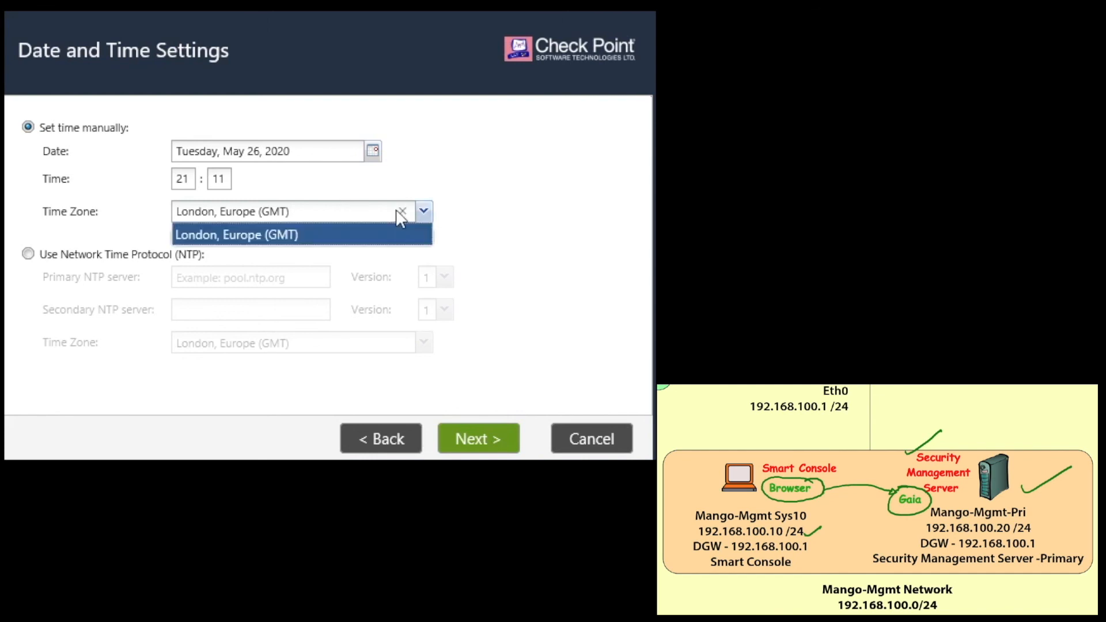
key(BackSpace)
key(BackSpace)
key(BackSpace)
key(BackSpace)
key(BackSpace)
key(BackSpace)
key(BackSpace)
key(BackSpace)
key(BackSpace)
key(BackSpace)
key(BackSpace)
key(BackSpace)
key(BackSpace)
key(BackSpace)
key(BackSpace)
key(BackSpace)
key(BackSpace)
key(BackSpace)
key(BackSpace)
key(BackSpace)
text(Kolkata, Asia (GMT +5:30)
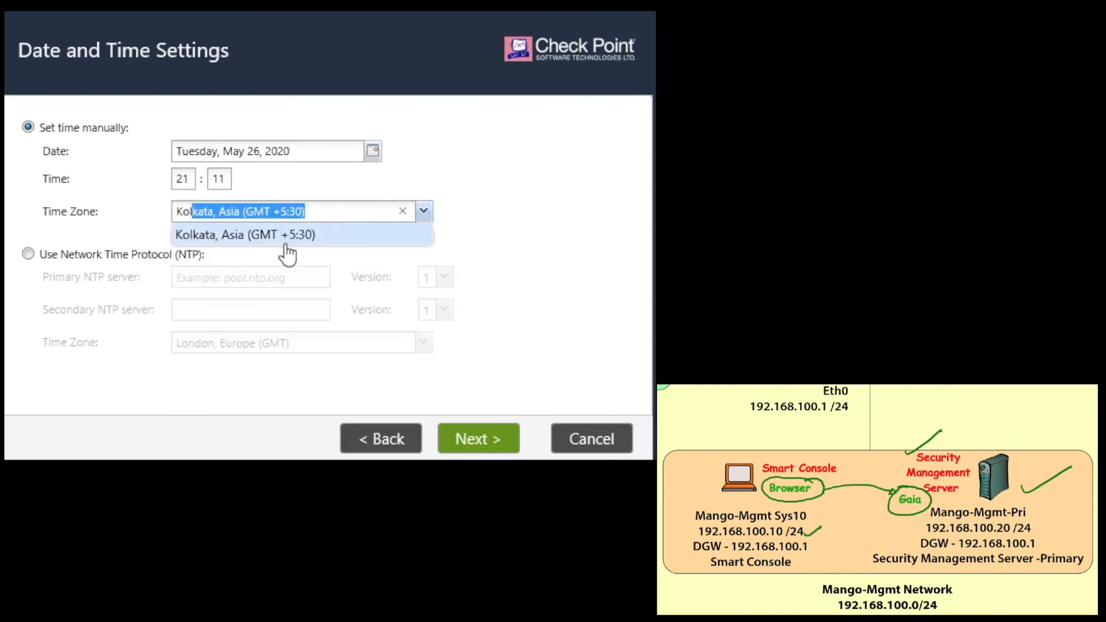
click(284, 237)
click(326, 217)
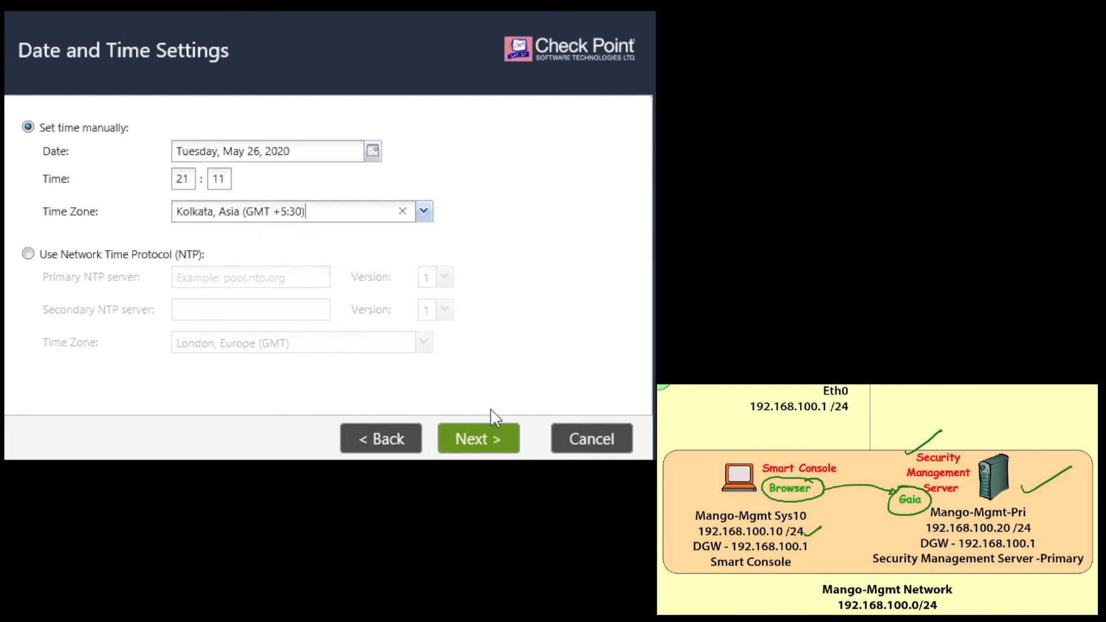
click(486, 440)
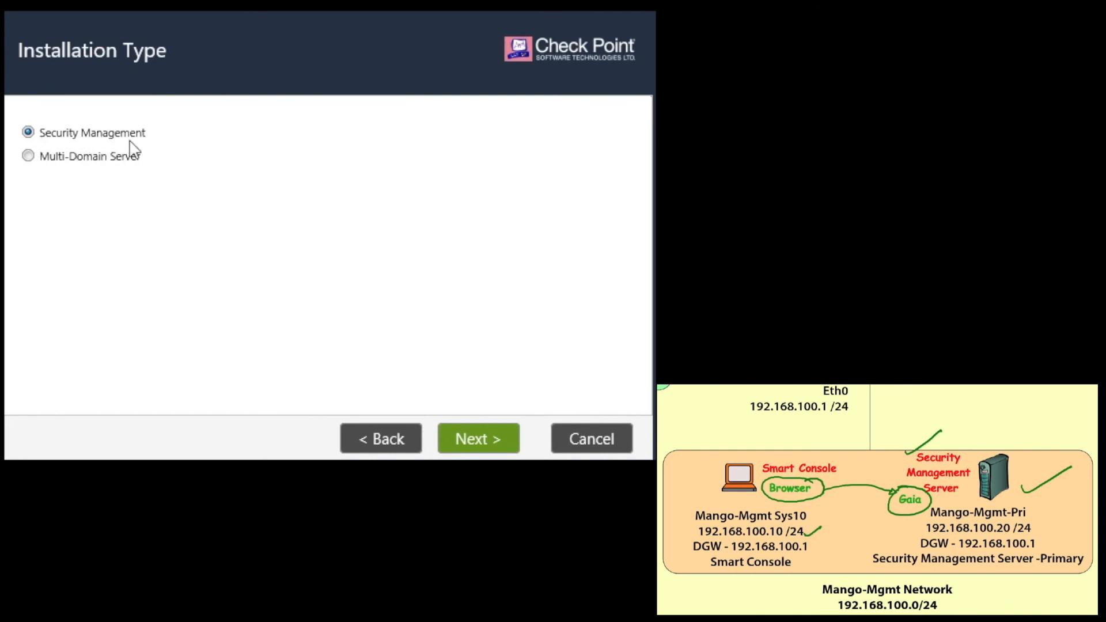
Keep the Security Management installation and define it as the Primary server.
click(500, 441)
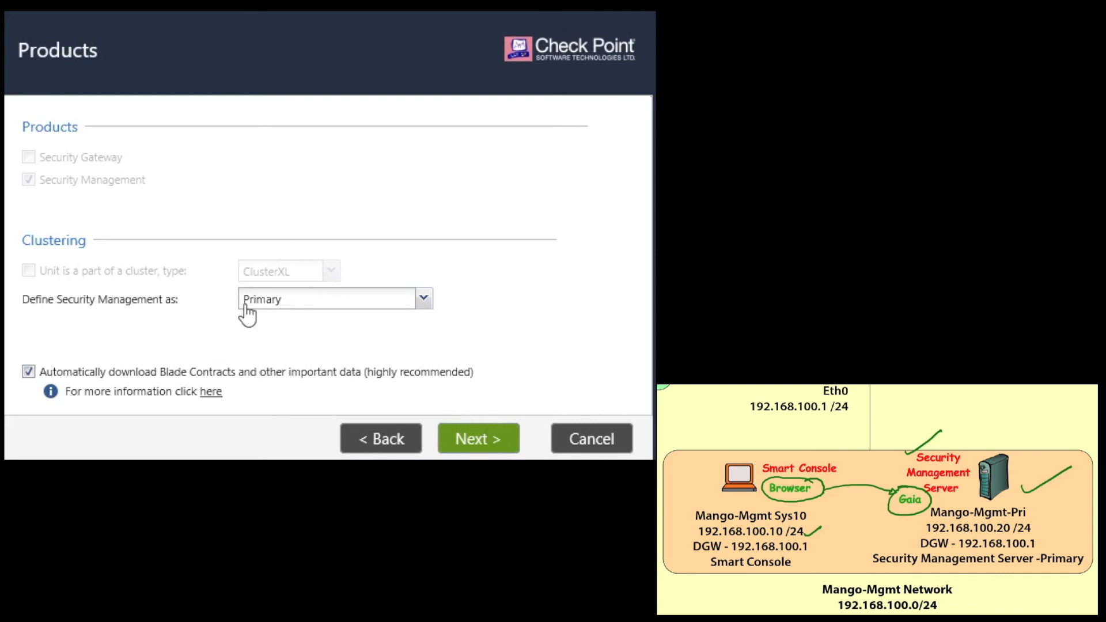
click(423, 300)
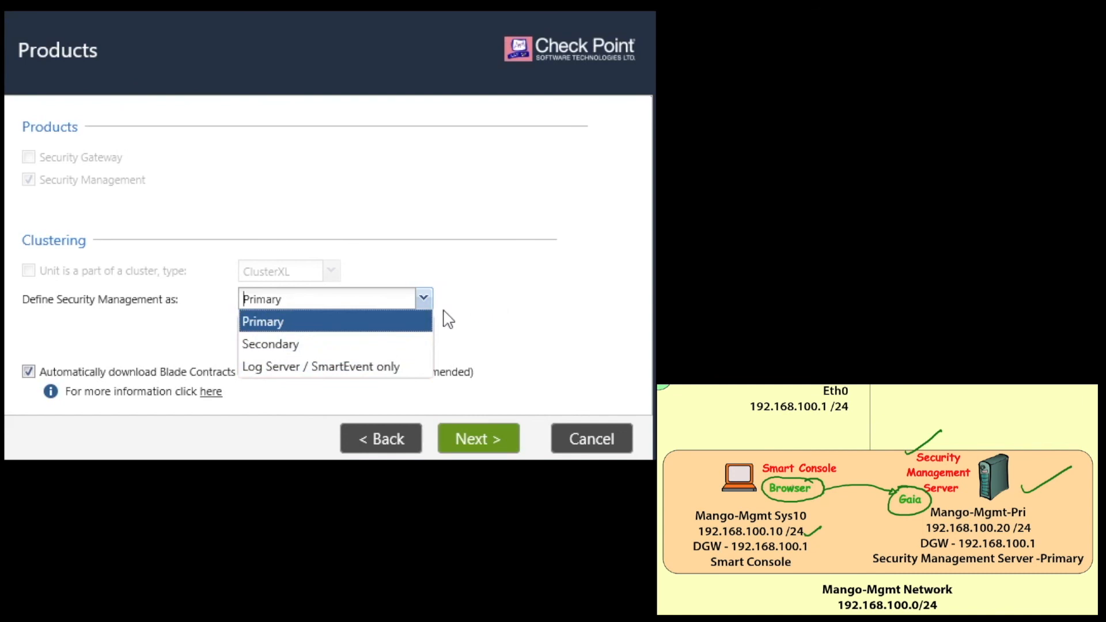
click(363, 346)
click(423, 300)
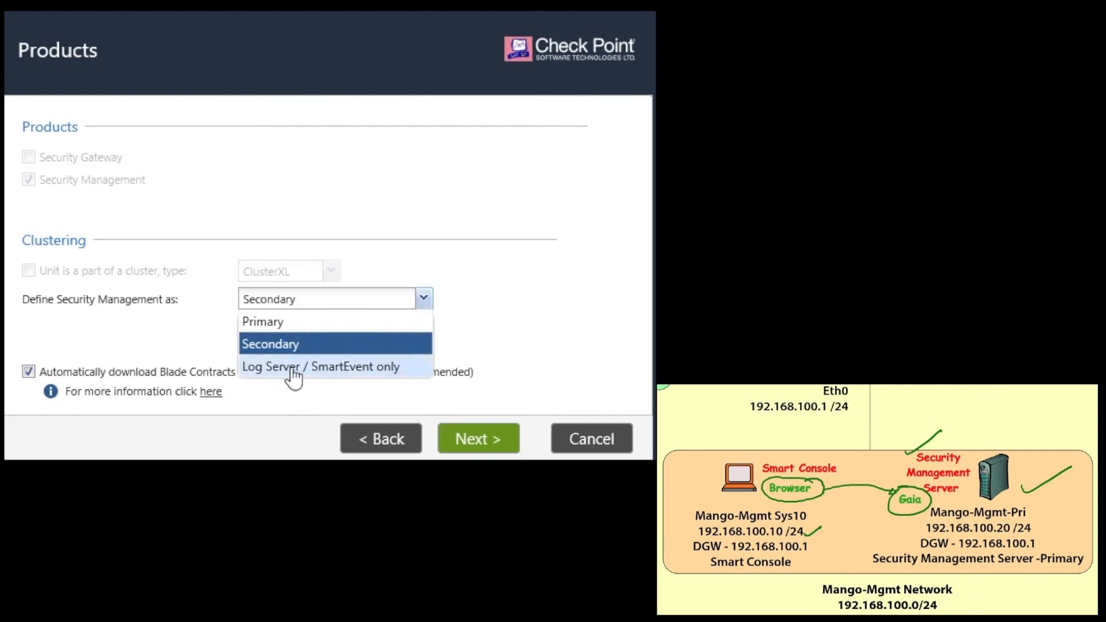
click(302, 320)
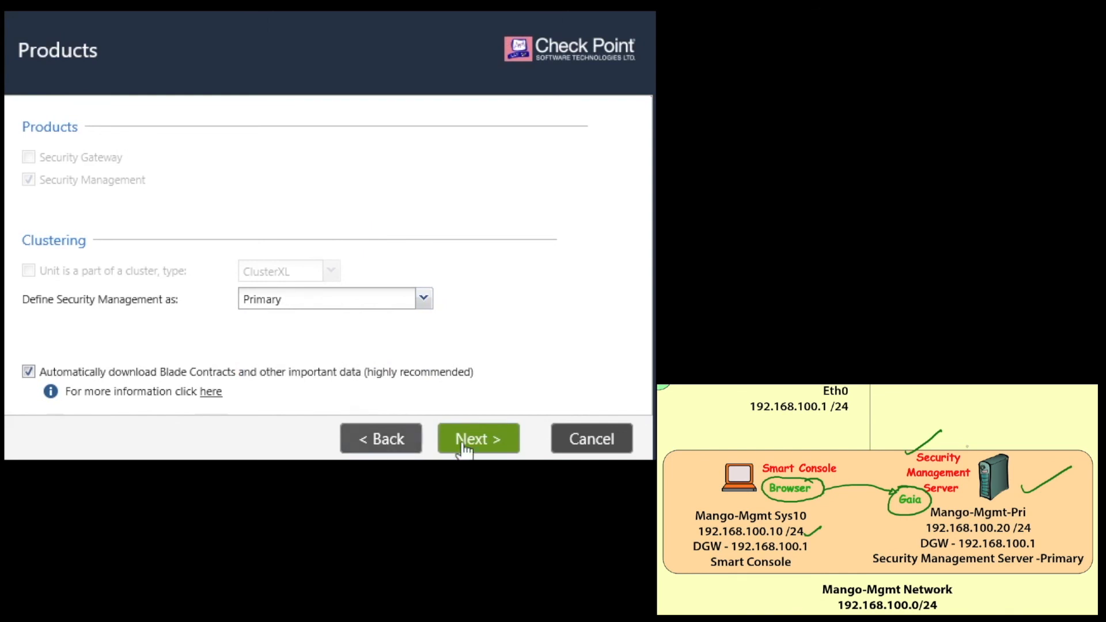
click(481, 444)
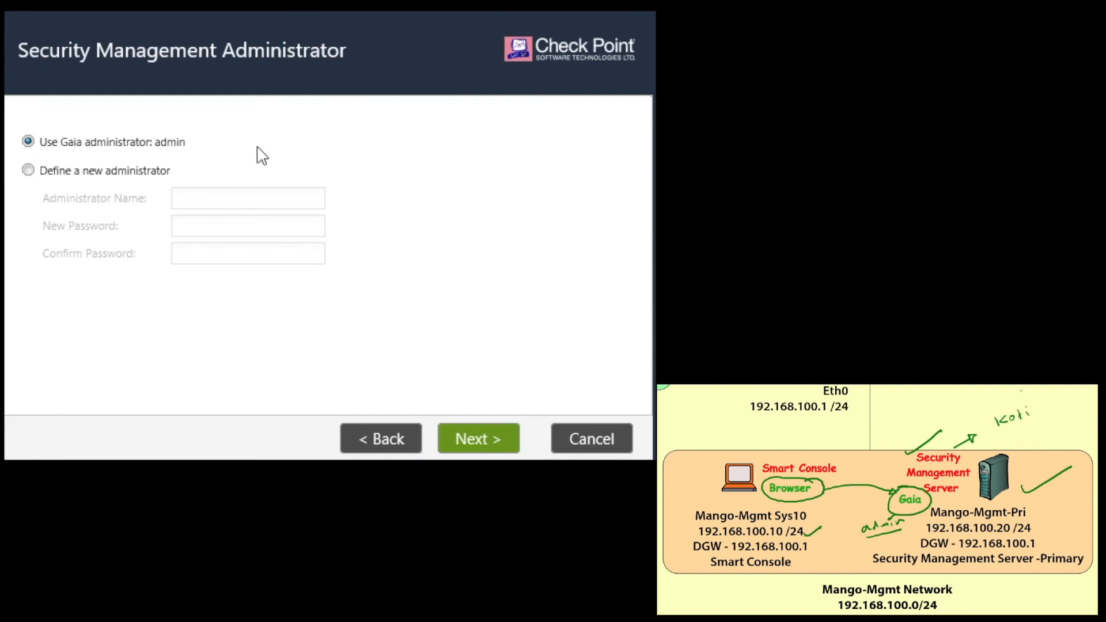
Define a new Security Management administrator, entering its name, password and password confirmation.
click(149, 173)
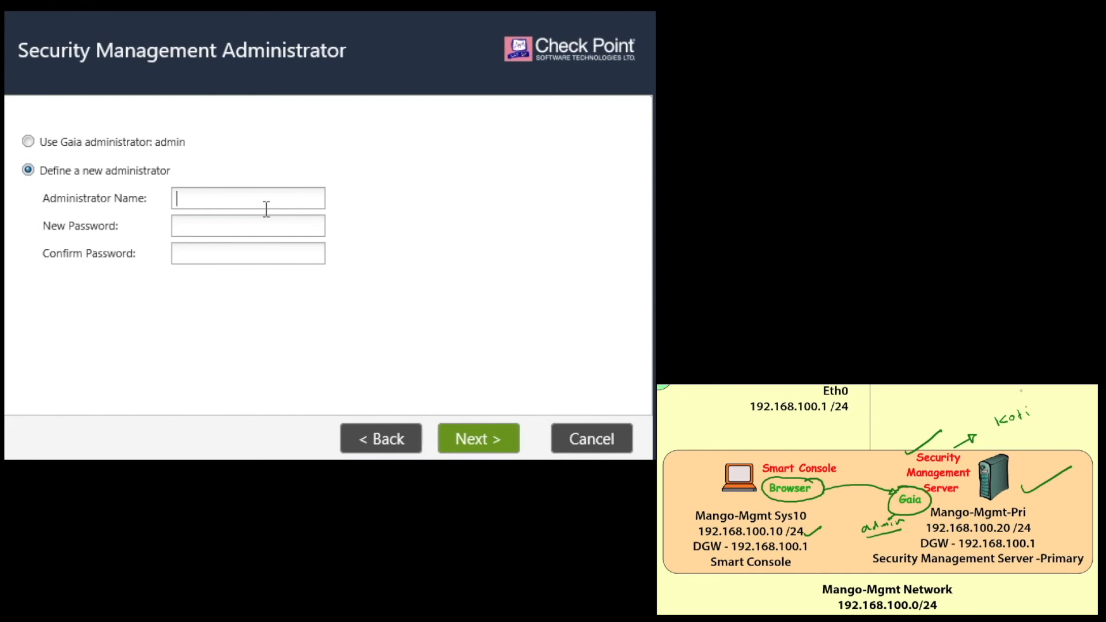
key(Tab)
key(Tab)
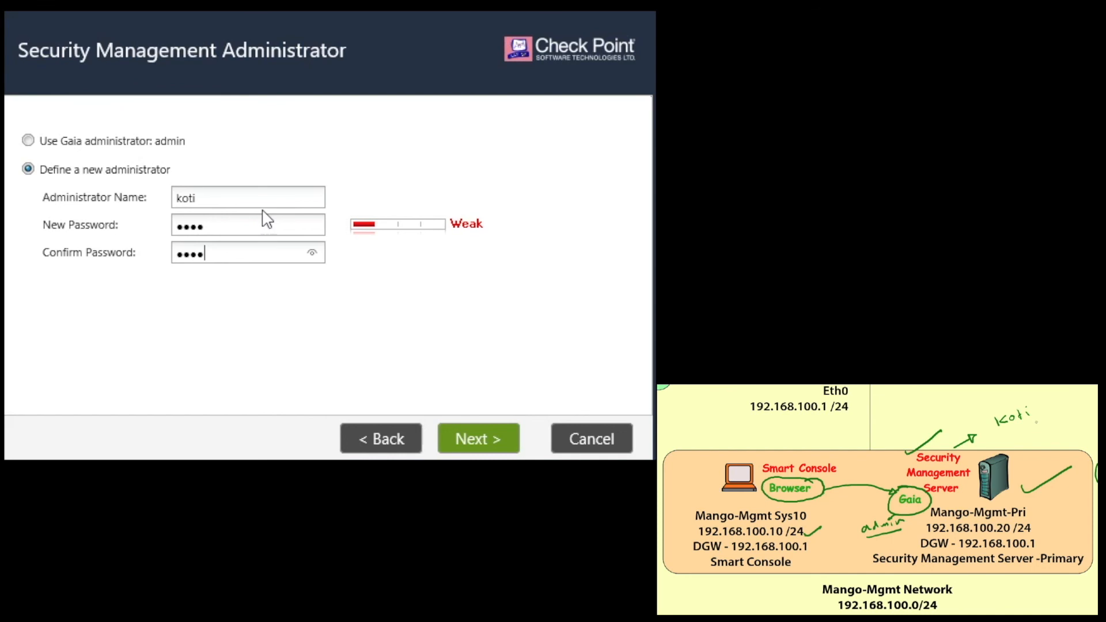
click(201, 199)
click(218, 252)
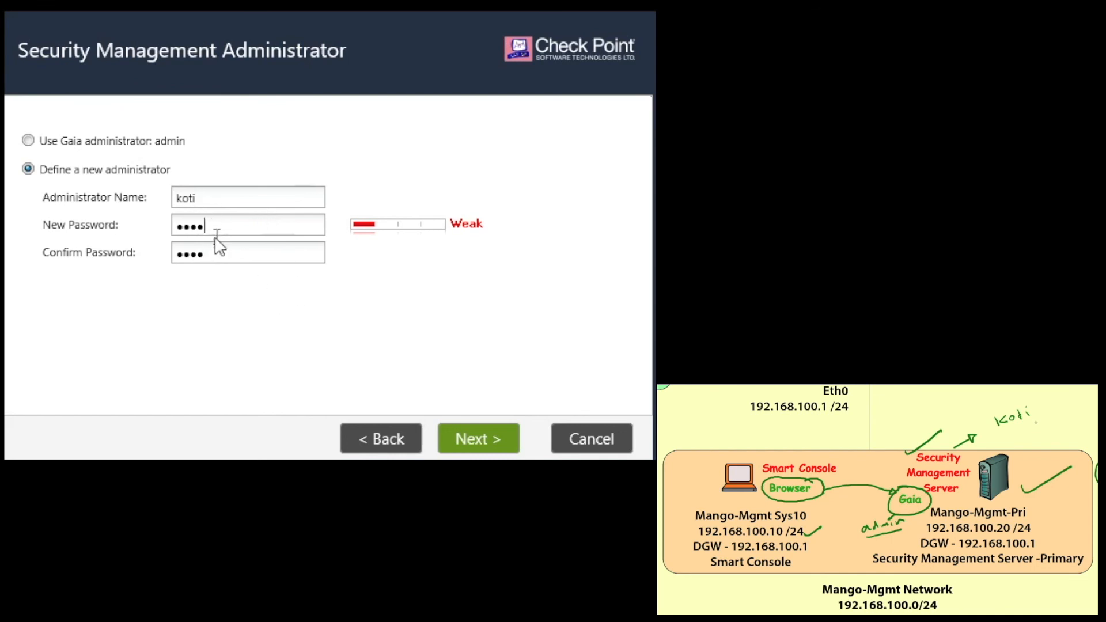
click(471, 441)
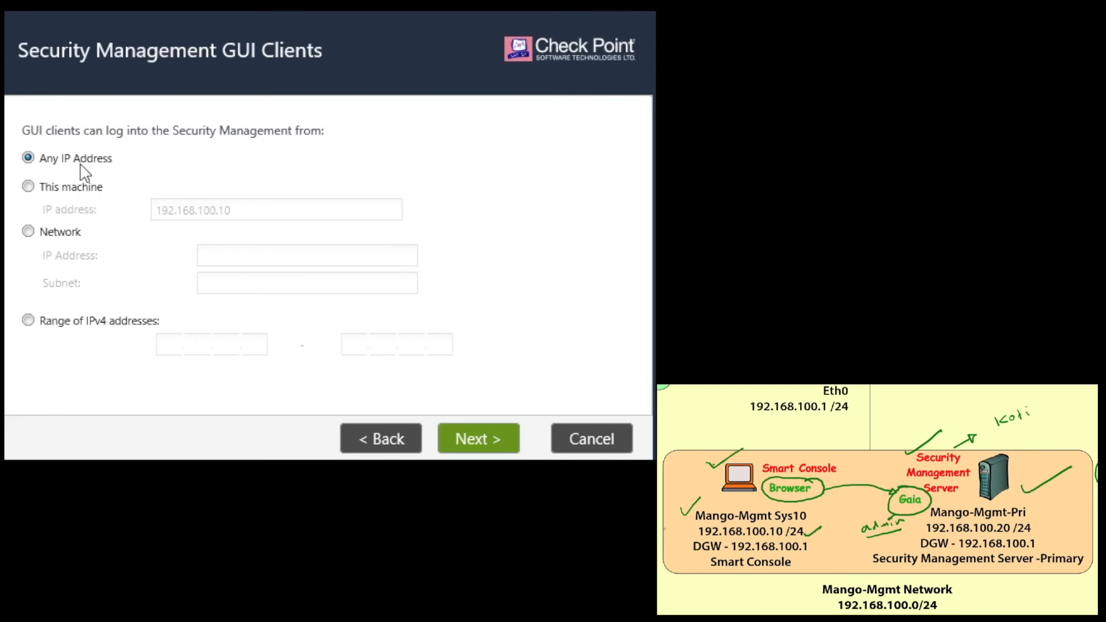
Allow GUI clients only from machine 192.168.100.10, then finish the wizard and confirm applying it.
click(63, 234)
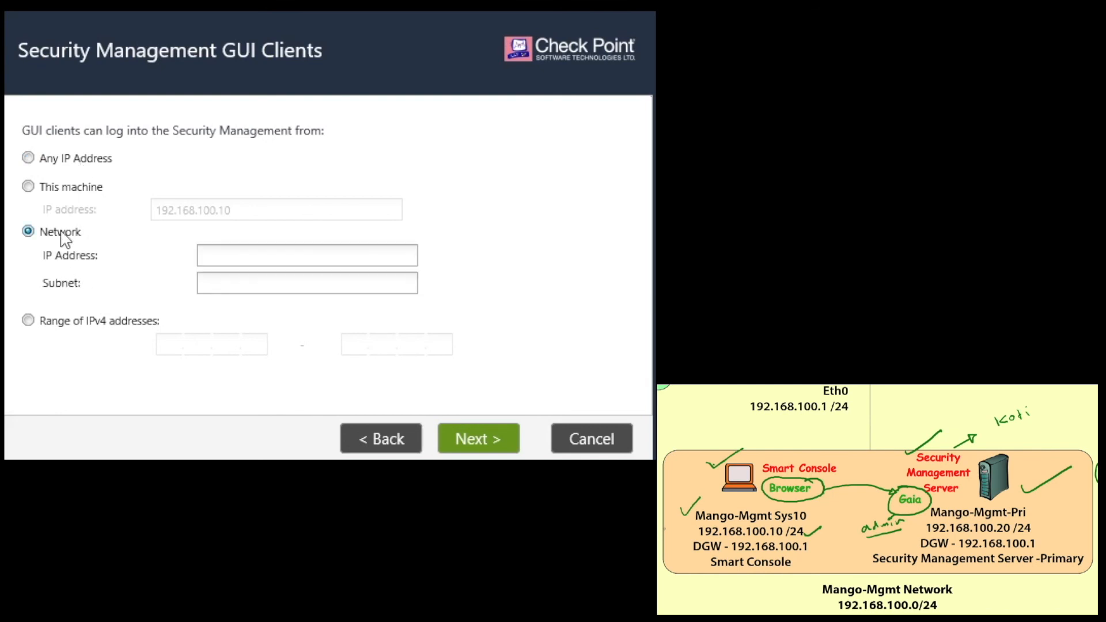
click(70, 325)
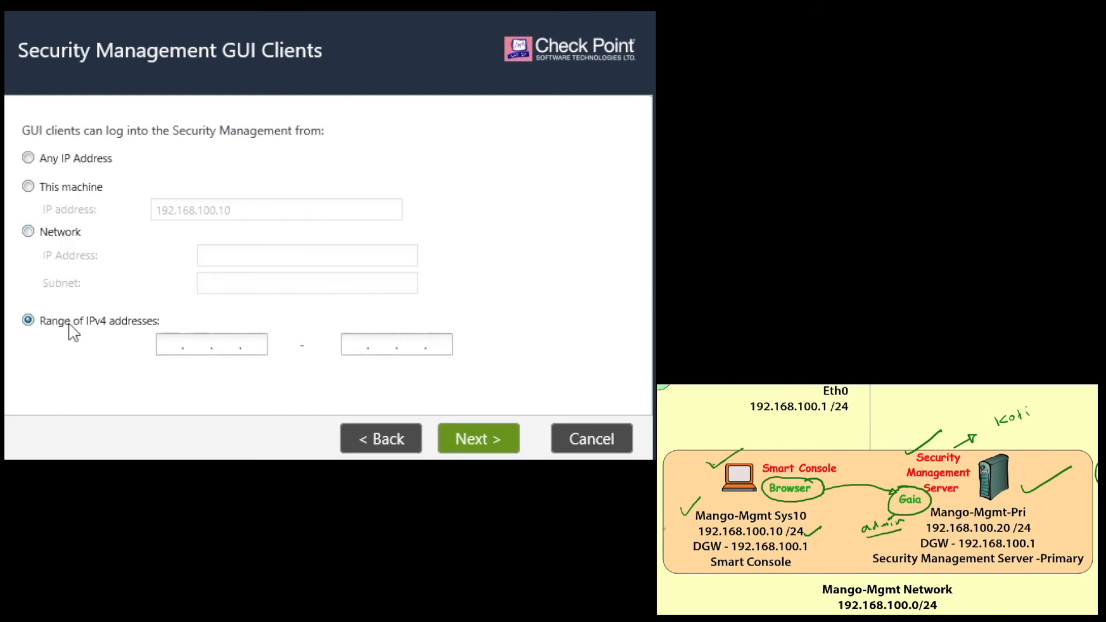
click(76, 189)
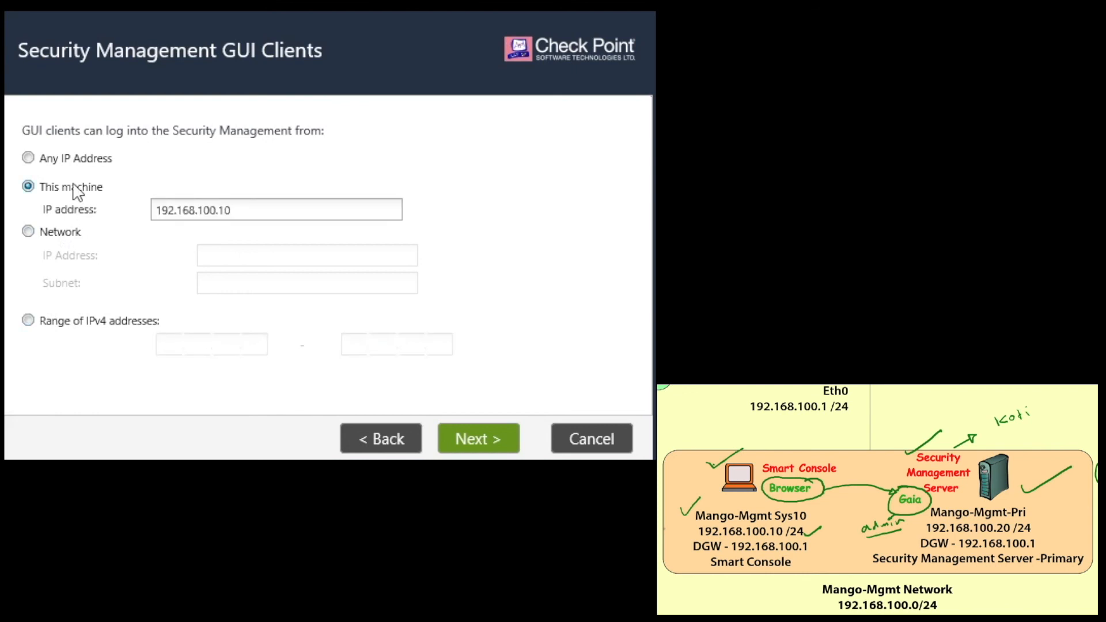
click(266, 209)
click(477, 445)
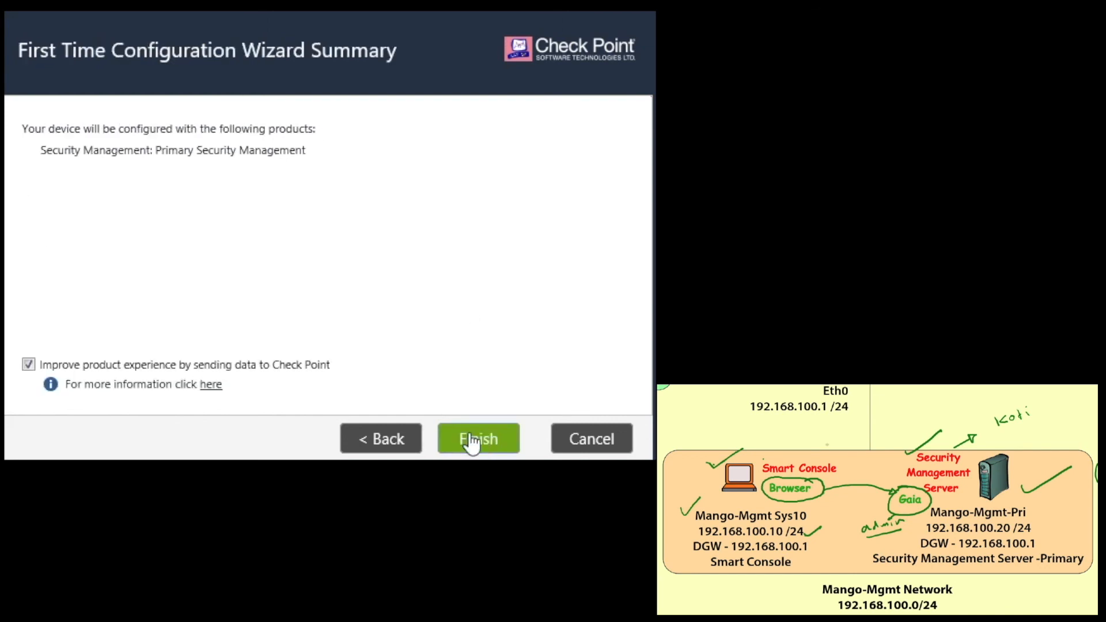
click(487, 443)
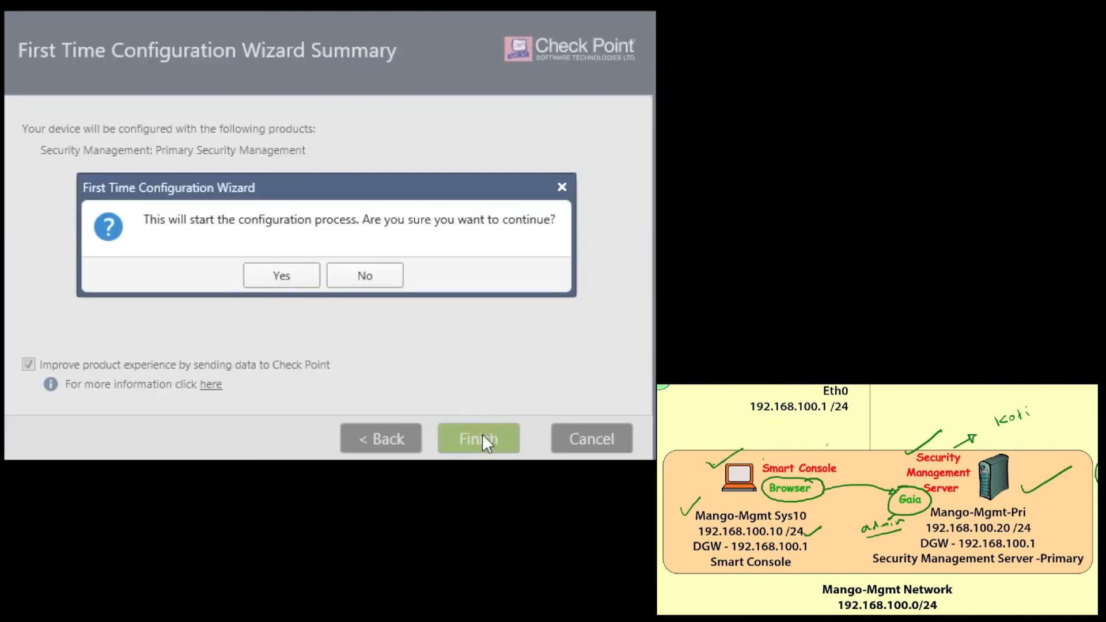
click(282, 276)
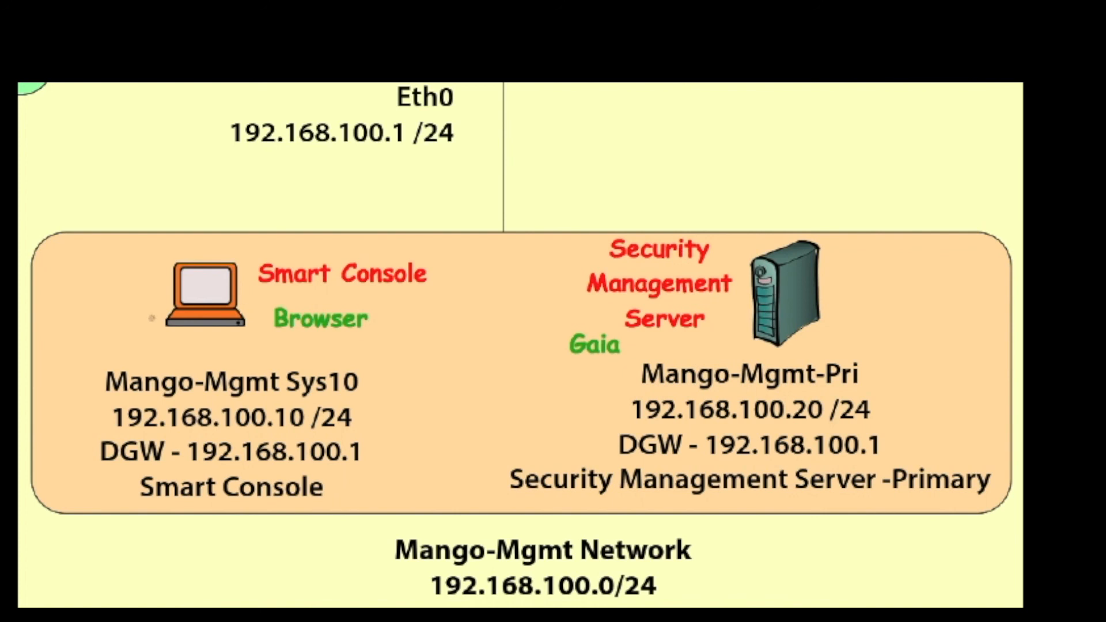
Mark Browser, a Browser-to-Gaia arrow and Security Management on the diagram, then erase them.
mouse_move(348, 298)
mouse_down()
mouse_move(264, 305)
mouse_move(298, 349)
mouse_move(393, 318)
mouse_move(331, 294)
mouse_up()
mouse_move(384, 324)
mouse_down()
mouse_move(484, 314)
mouse_move(533, 331)
mouse_move(517, 336)
mouse_move(550, 355)
mouse_up()
drag(564, 311, 547, 364)
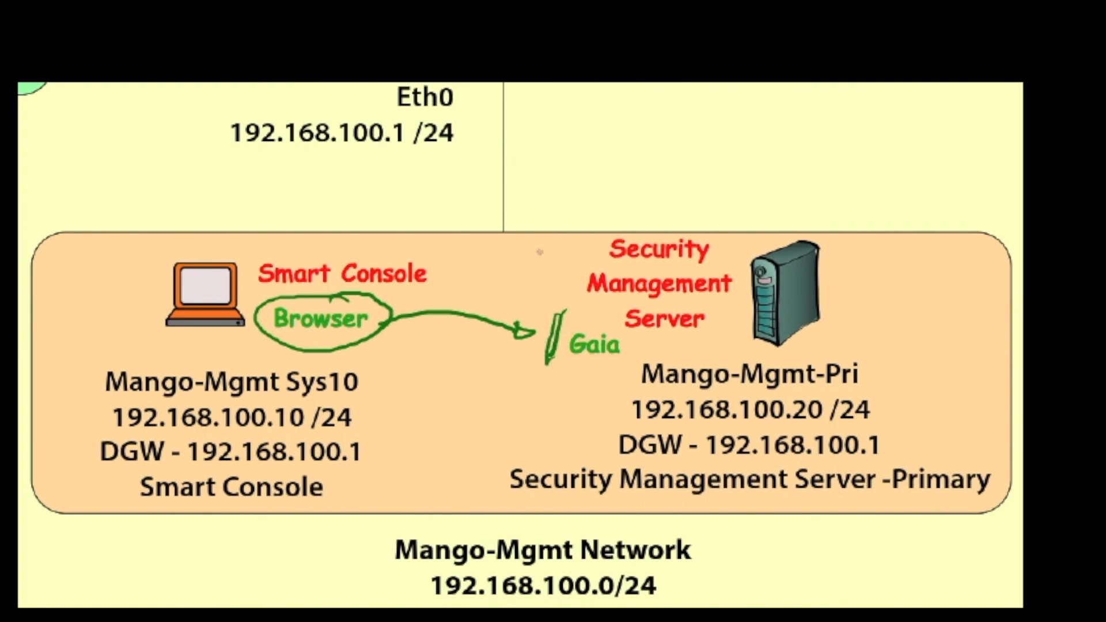
drag(537, 251, 614, 213)
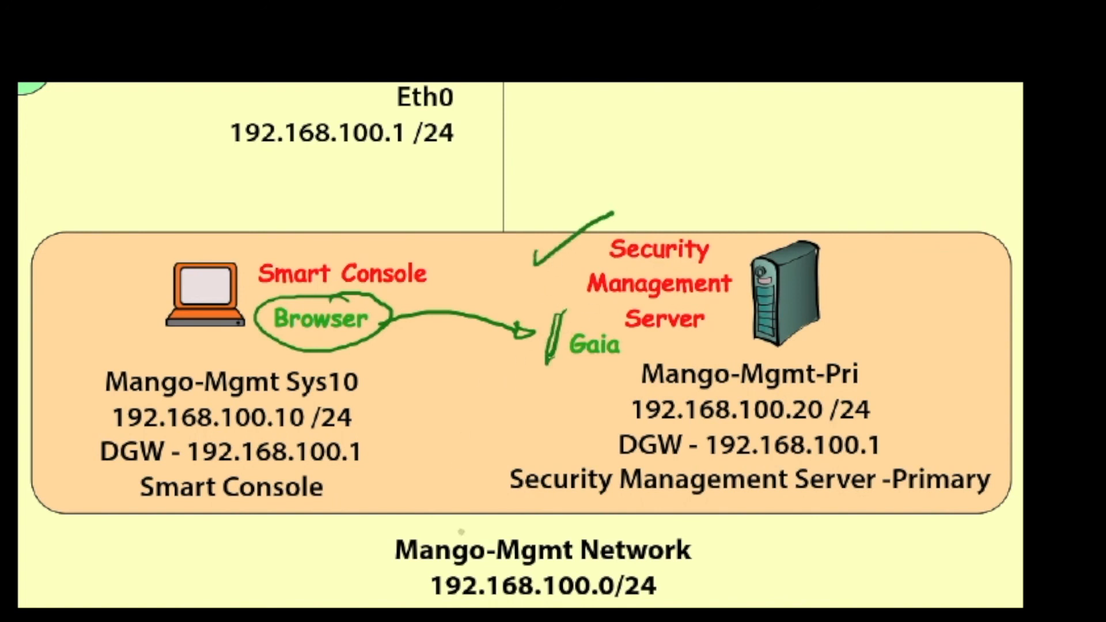
click(464, 613)
mouse_move(638, 492)
mouse_down()
mouse_move(630, 425)
mouse_move(567, 495)
mouse_up()
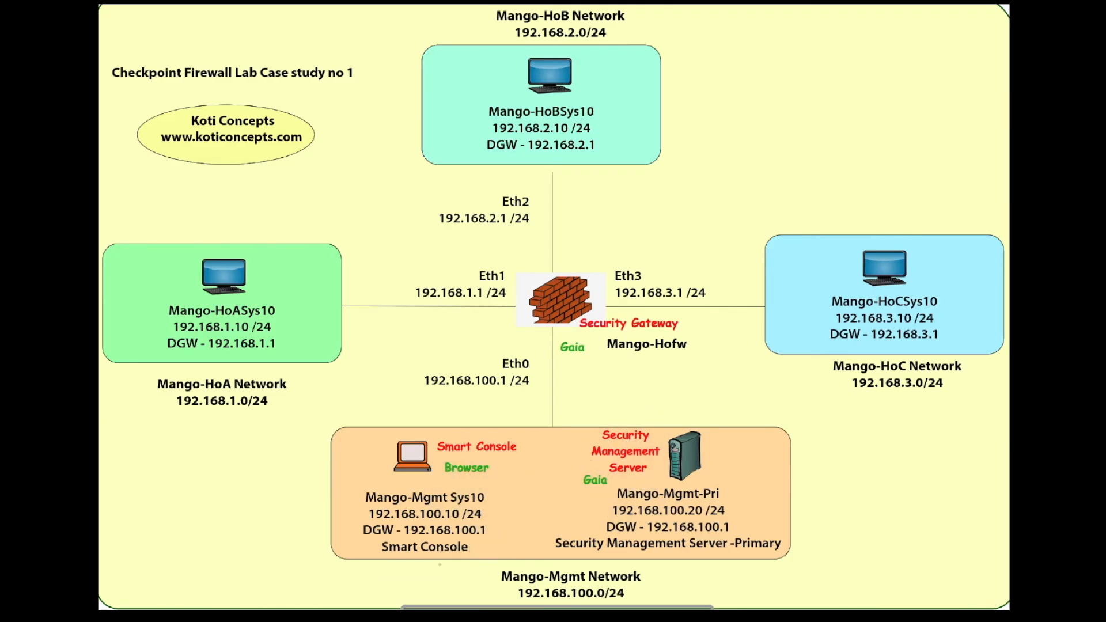
Mark the Browser and Security Gateway Mango-Hofw on the diagram, then show the VM full screen.
drag(689, 322, 714, 315)
mouse_move(486, 459)
mouse_down()
mouse_move(449, 456)
mouse_move(447, 478)
mouse_move(495, 474)
mouse_move(487, 459)
mouse_move(513, 471)
mouse_move(579, 427)
mouse_move(587, 377)
mouse_move(574, 378)
mouse_up()
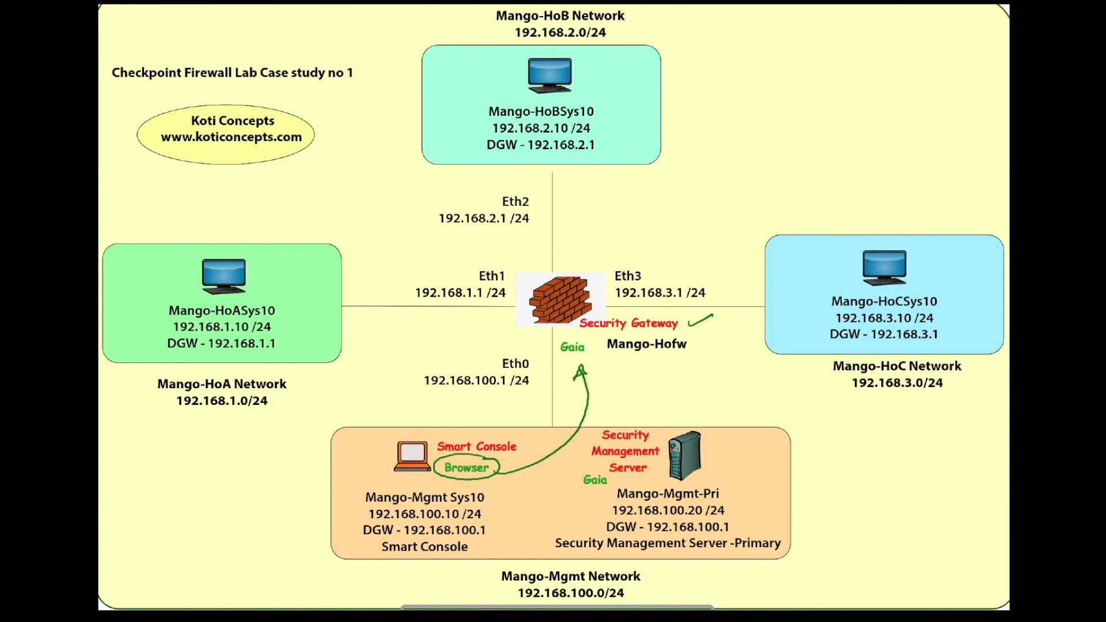
mouse_move(674, 313)
mouse_down()
mouse_move(594, 305)
mouse_move(585, 346)
mouse_move(687, 334)
mouse_move(673, 312)
mouse_move(723, 312)
mouse_up()
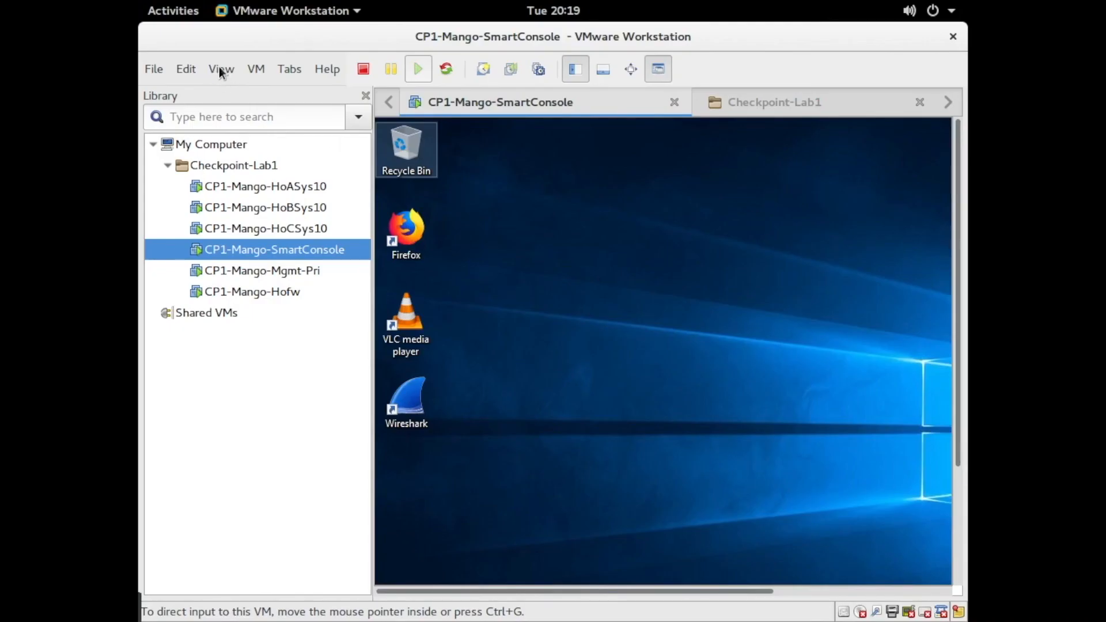
click(219, 67)
click(248, 96)
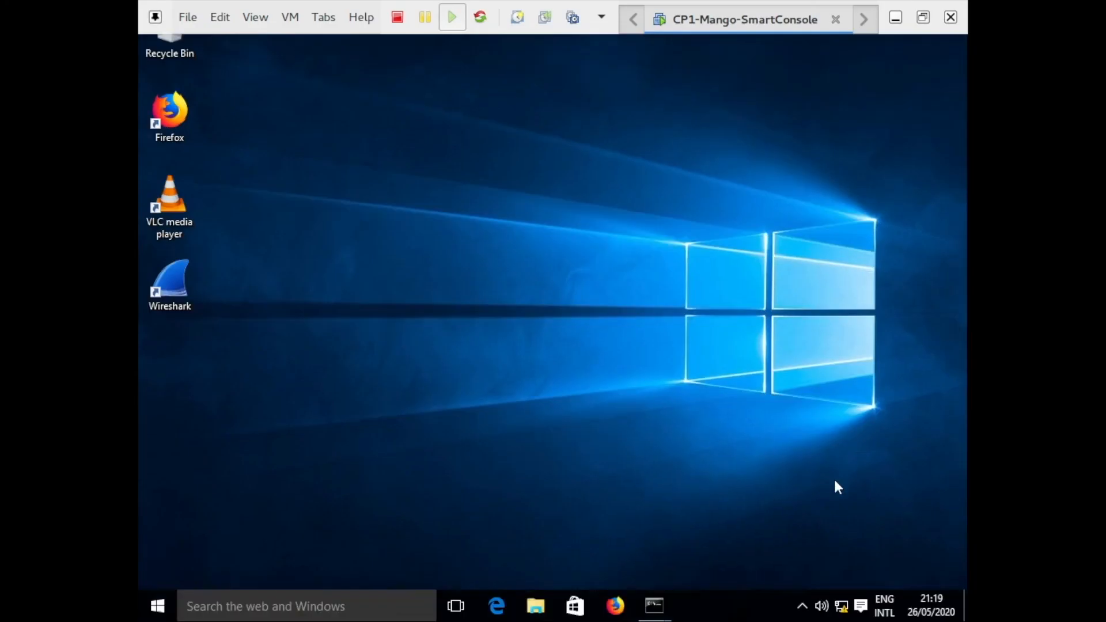
Run ipconfig in Command Prompt to confirm 192.168.100.10, then launch Microsoft Edge.
click(390, 607)
text(cmd)
key(Return)
text(ipconfig)
key(Return)
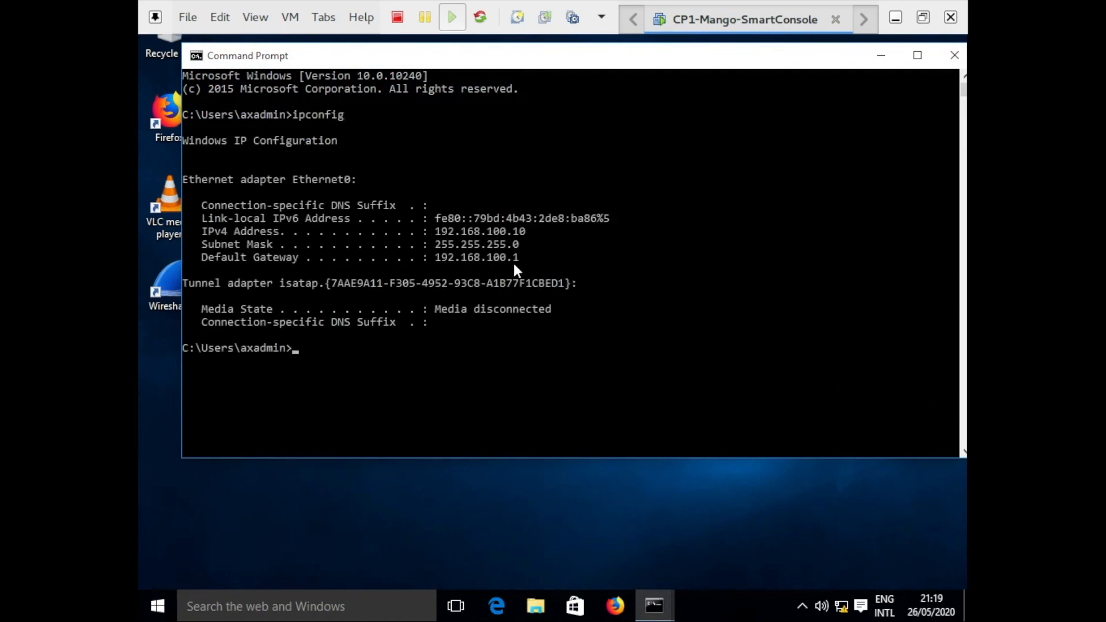
click(881, 55)
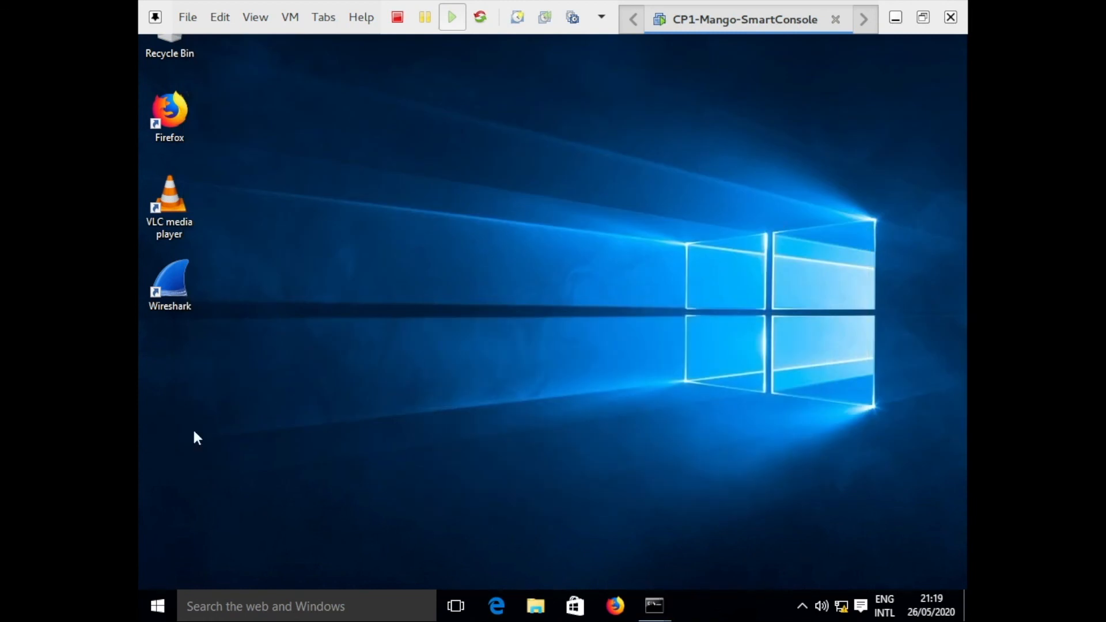
click(496, 605)
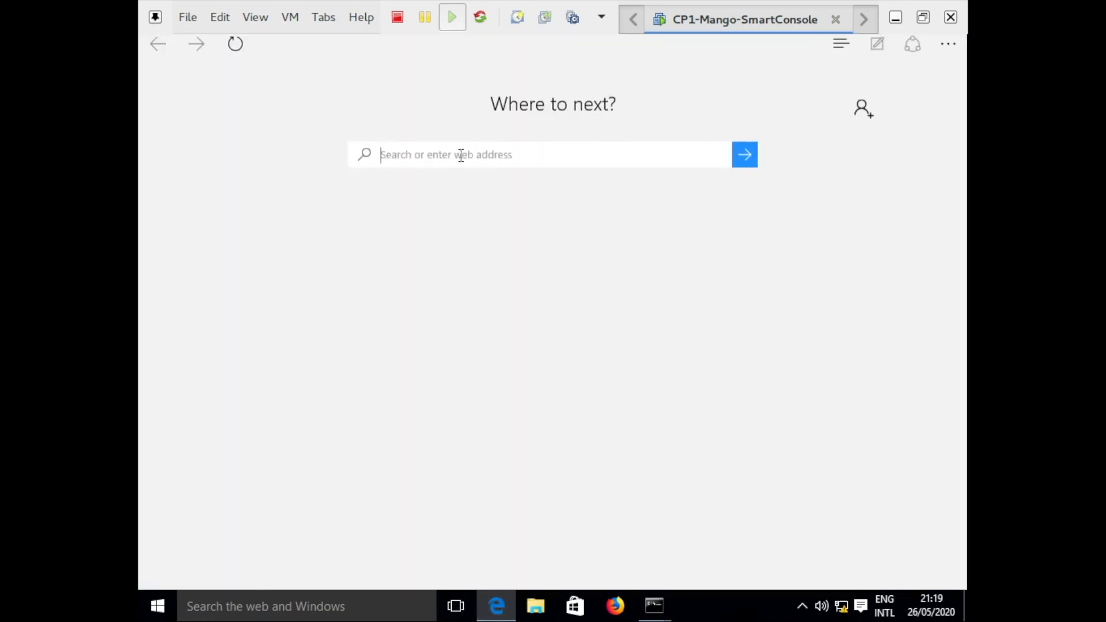
text(https://1)
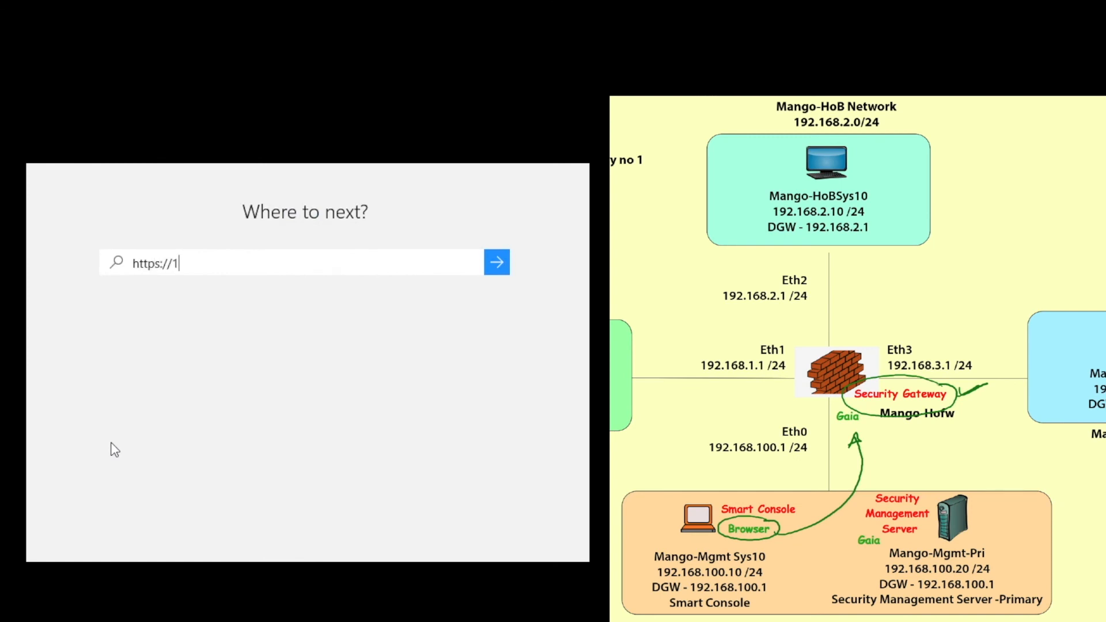
text(92.168.100.1)
mouse_move(851, 405)
mouse_down()
mouse_move(832, 407)
mouse_move(872, 422)
mouse_move(844, 406)
mouse_up()
drag(813, 446, 828, 439)
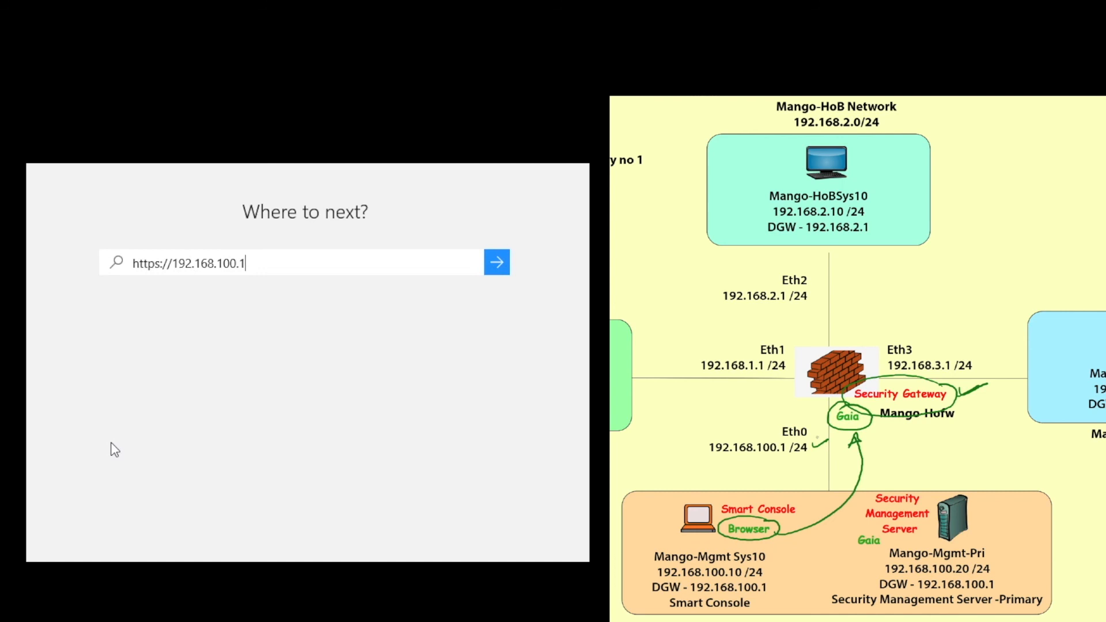
key(Return)
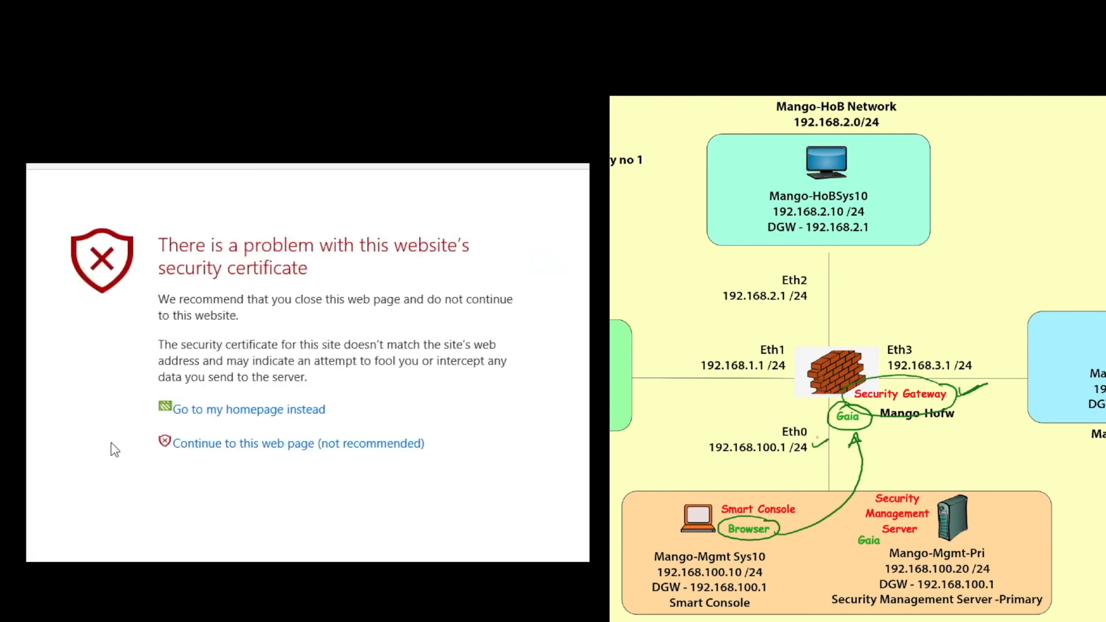
click(261, 444)
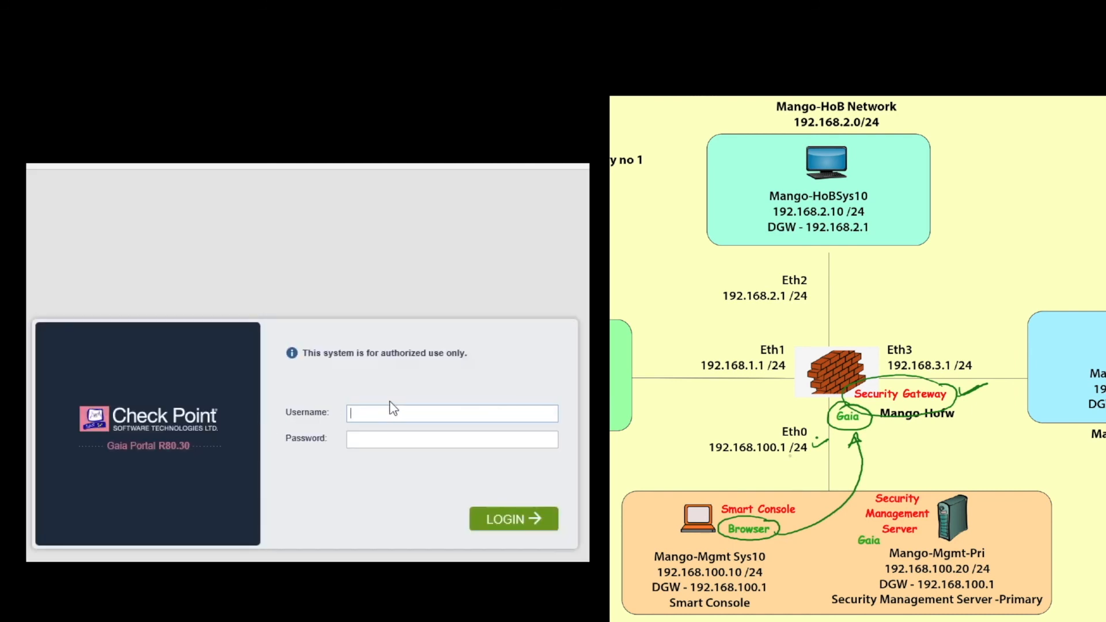
Log in to the Gaia Portal with the administrator username and password.
text(admin)
key(Tab)
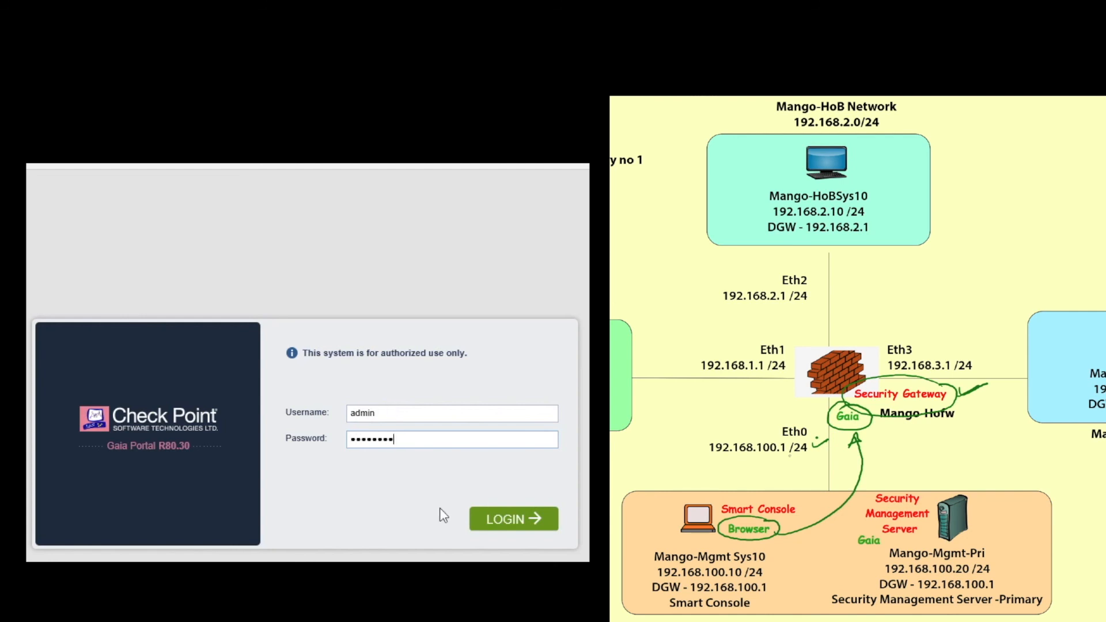
click(511, 520)
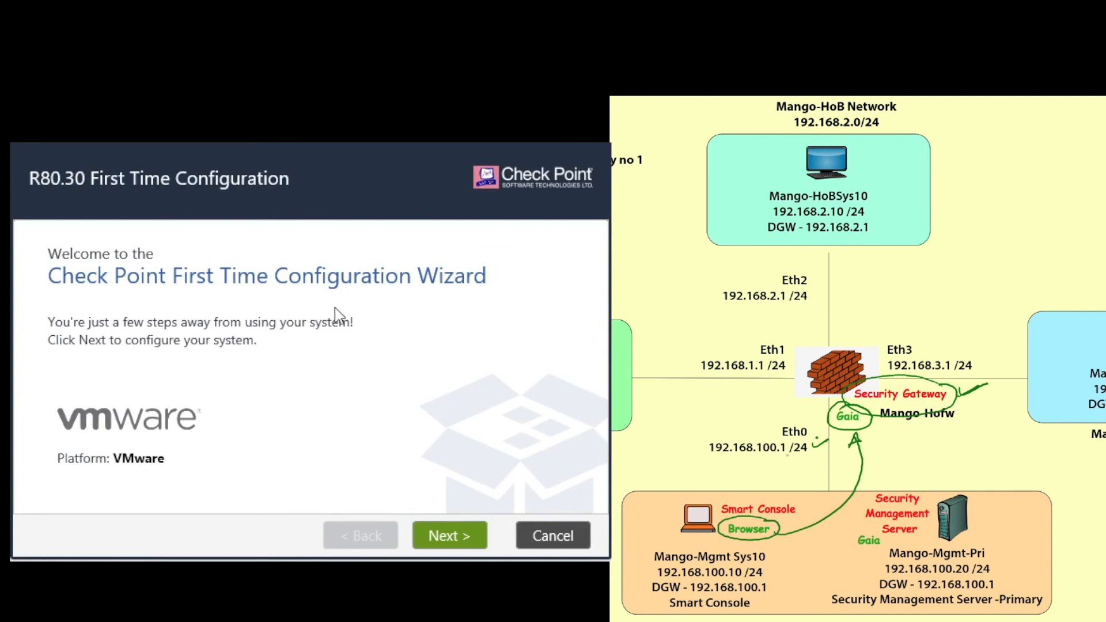
Accept the default Welcome, Deployment Options and eth0 Management Connection pages, skipping Internet Connection.
click(457, 542)
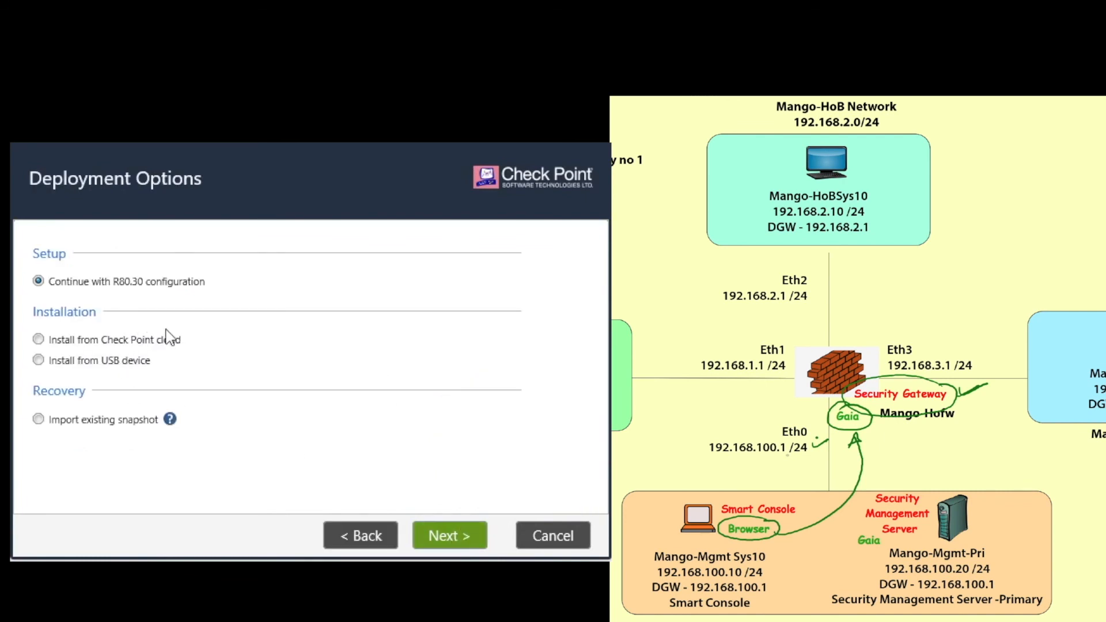
click(444, 535)
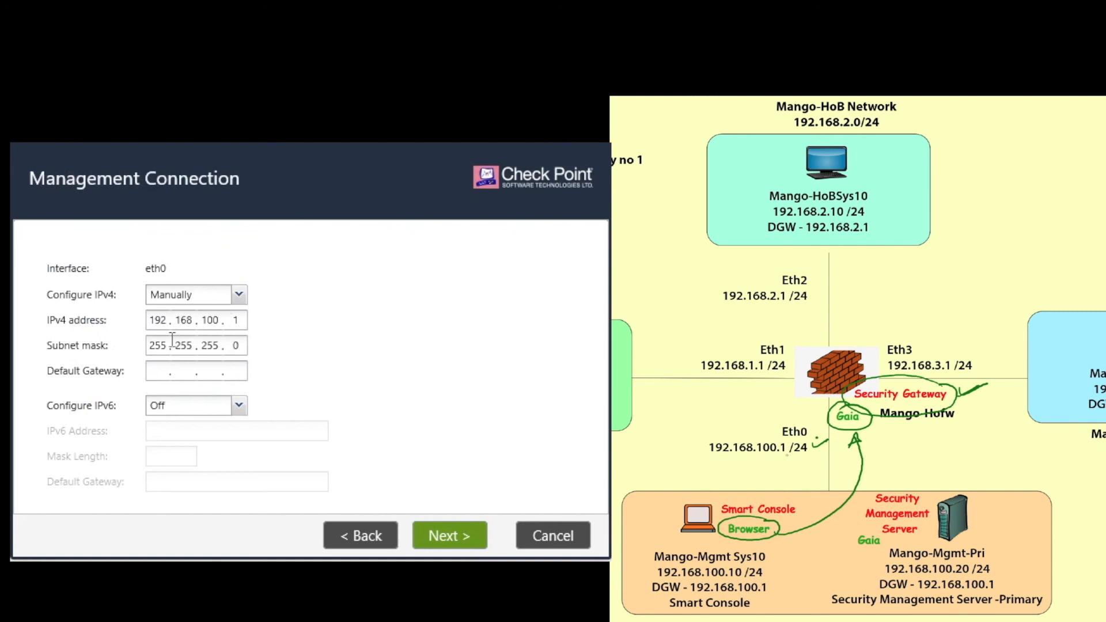
click(443, 537)
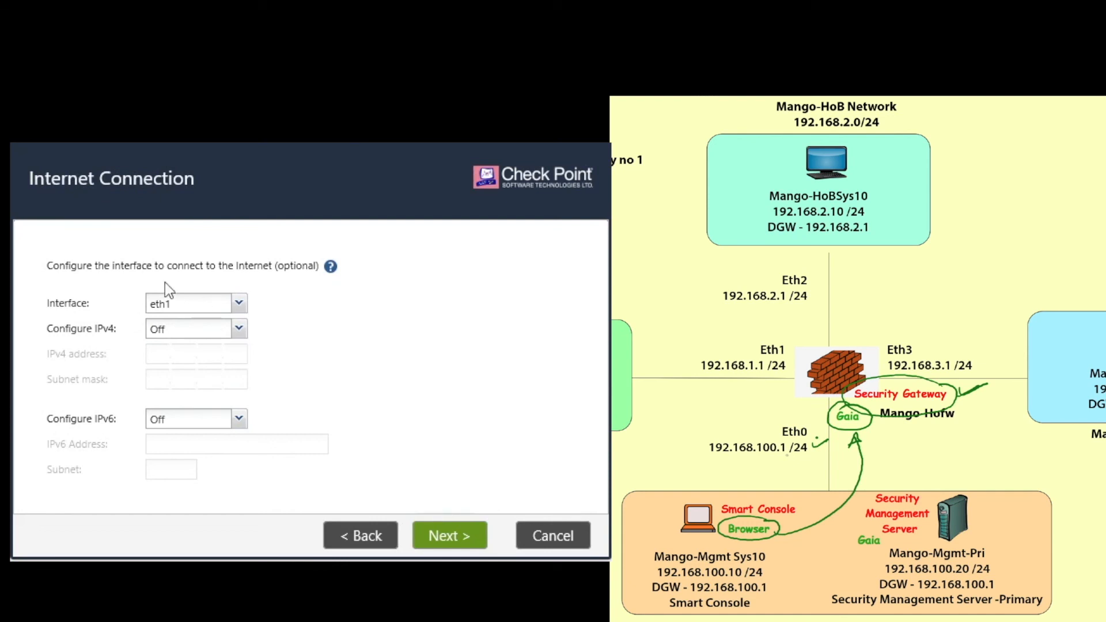
mouse_move(114, 274)
click(459, 544)
Replace the default host name gw-86abd9 with Mango-Hofw.
drag(231, 245, 158, 249)
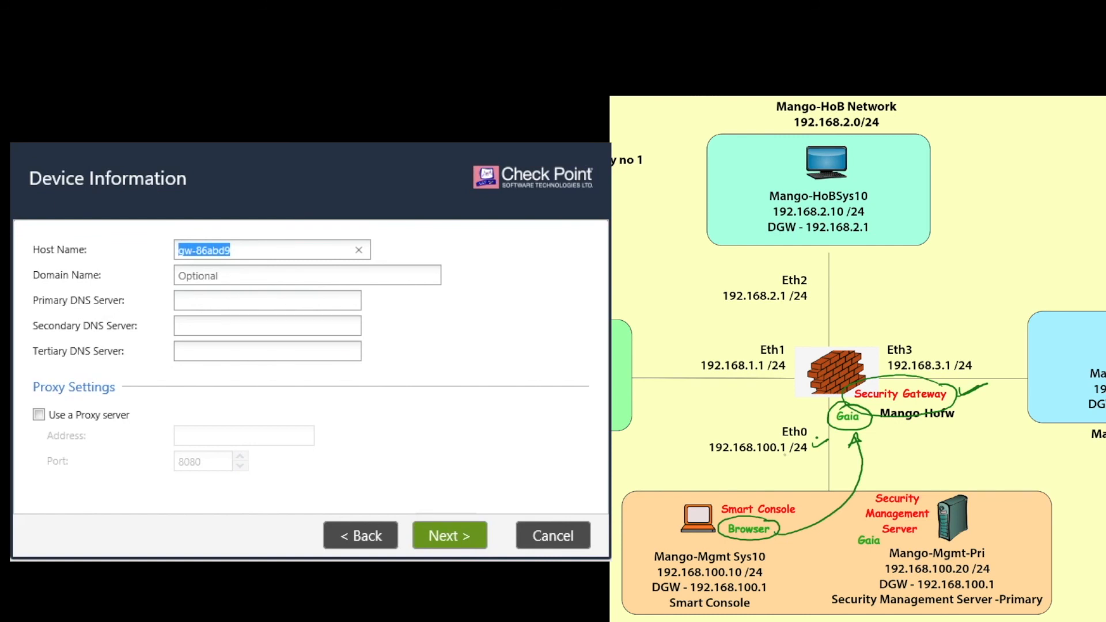
key(BackSpace)
text(Mango-)
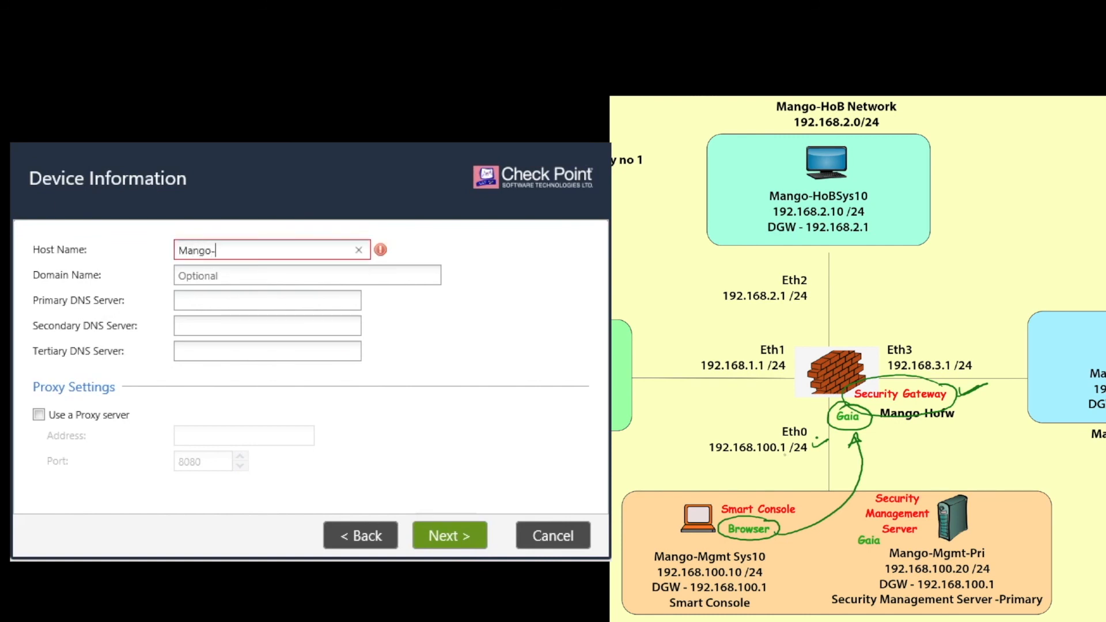
text(Hofw)
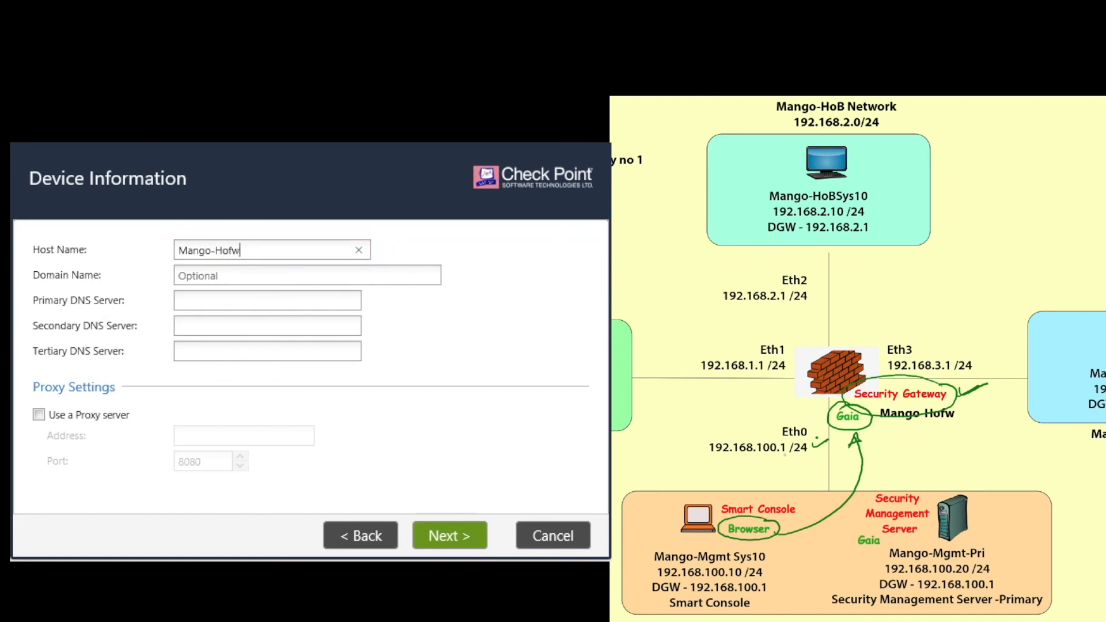
Enter mango.com as the gateway's domain name.
key(Tab)
text(mango.com)
Change the time zone from London to Kolkata, Asia (GMT +5:30) and submit the date and time settings.
click(447, 535)
click(278, 327)
key(BackSpace)
key(BackSpace)
key(BackSpace)
key(BackSpace)
key(BackSpace)
key(BackSpace)
key(BackSpace)
key(BackSpace)
key(BackSpace)
key(BackSpace)
key(BackSpace)
key(BackSpace)
key(BackSpace)
key(BackSpace)
key(BackSpace)
key(BackSpace)
key(BackSpace)
key(BackSpace)
key(BackSpace)
key(BackSpace)
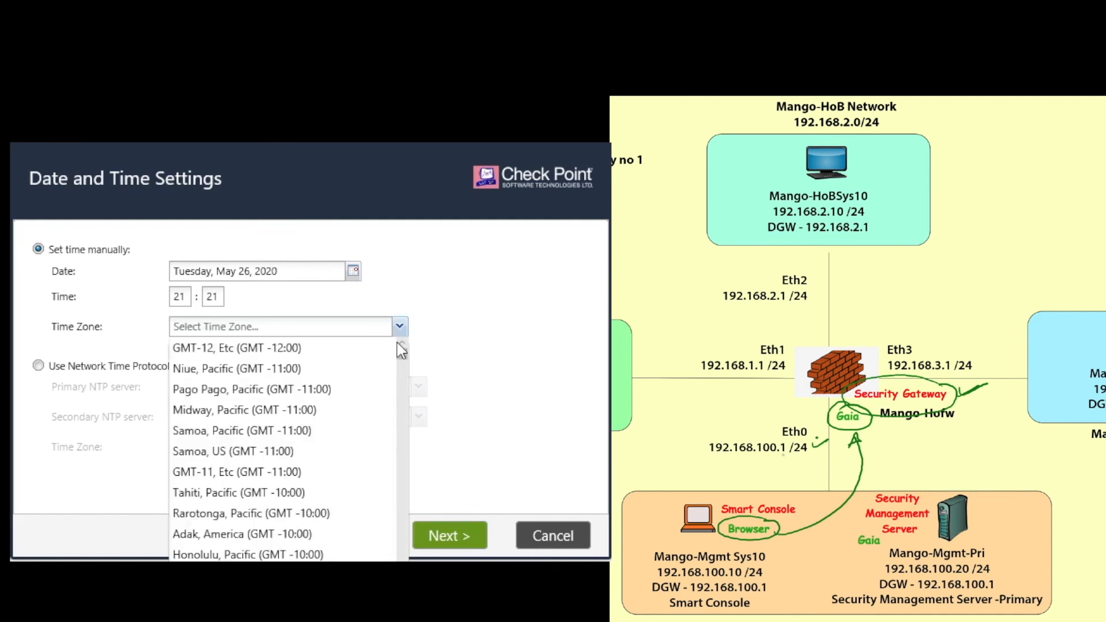
text(kol)
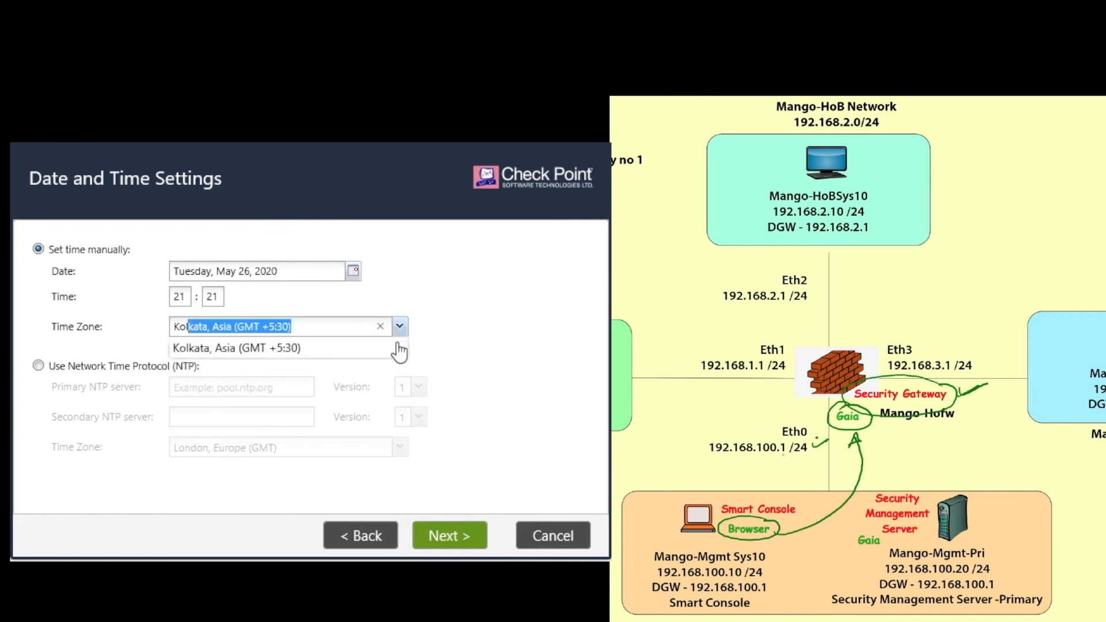
click(345, 358)
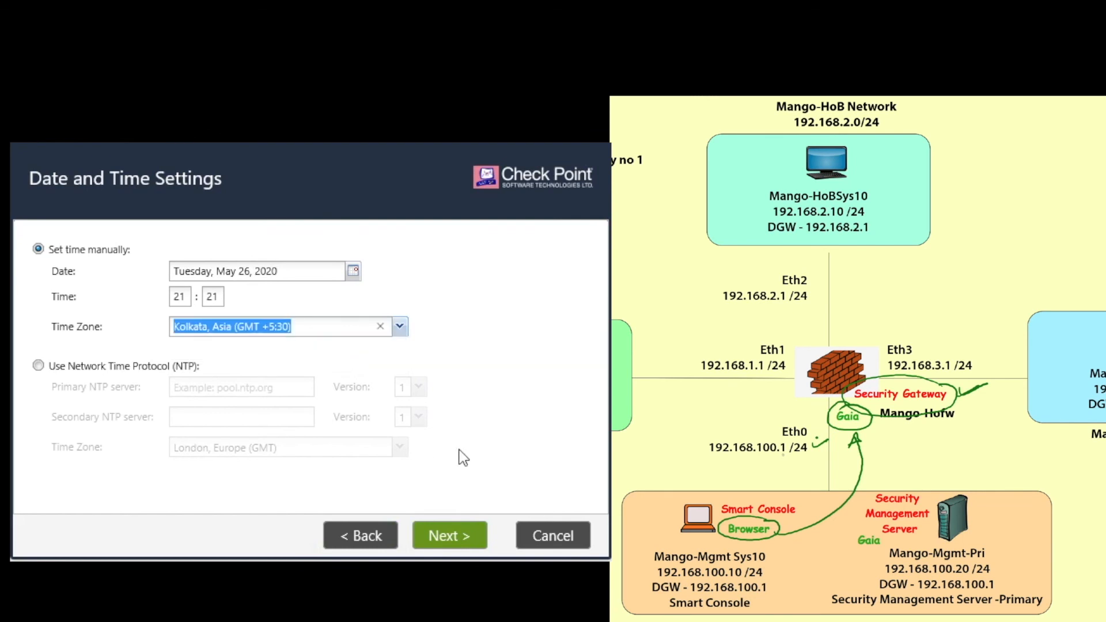
click(447, 539)
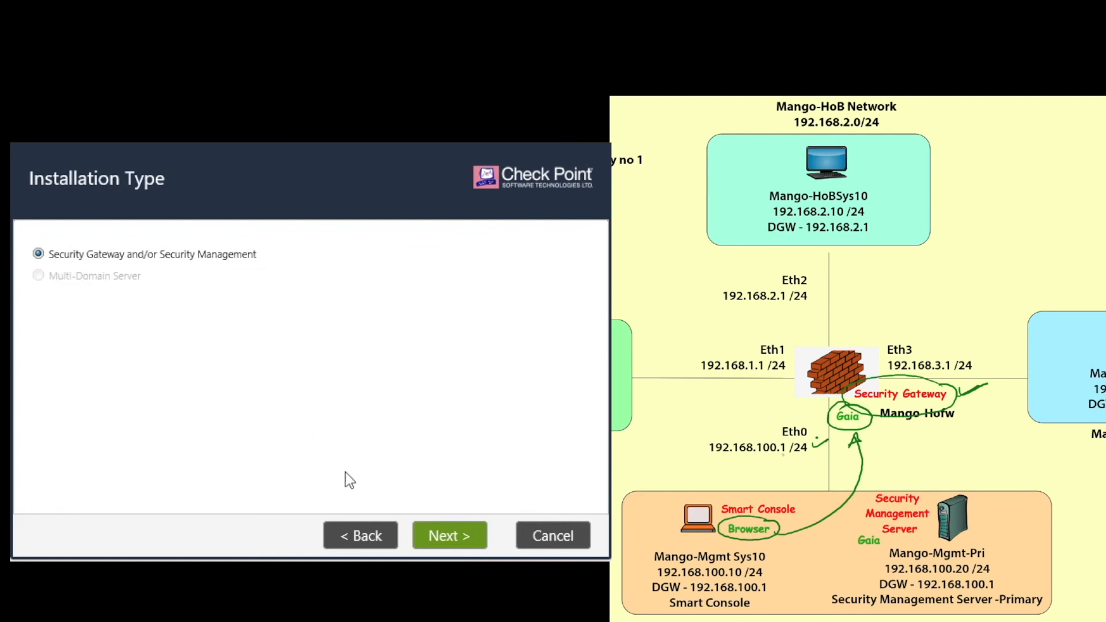
Keep the default installation type and uncheck Security Management so only Security Gateway is installed.
click(443, 536)
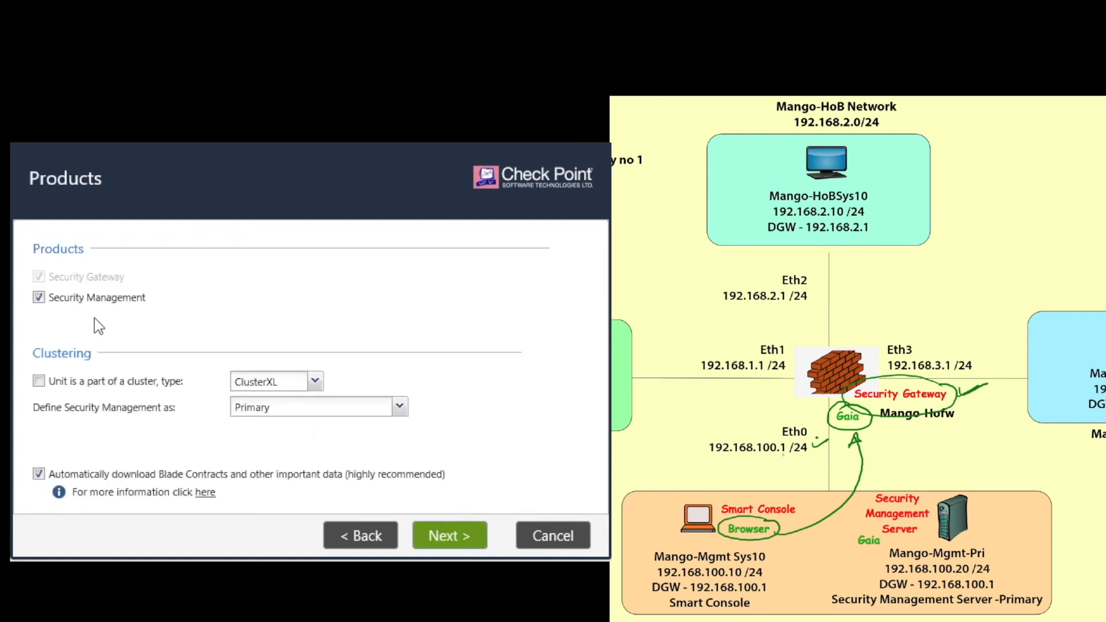
click(41, 299)
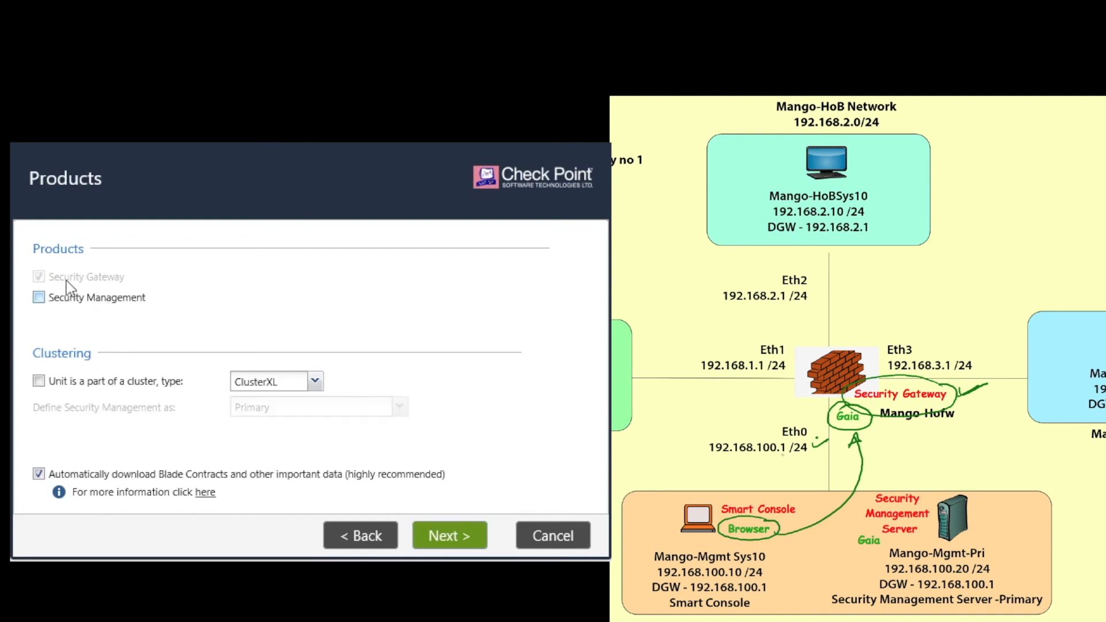
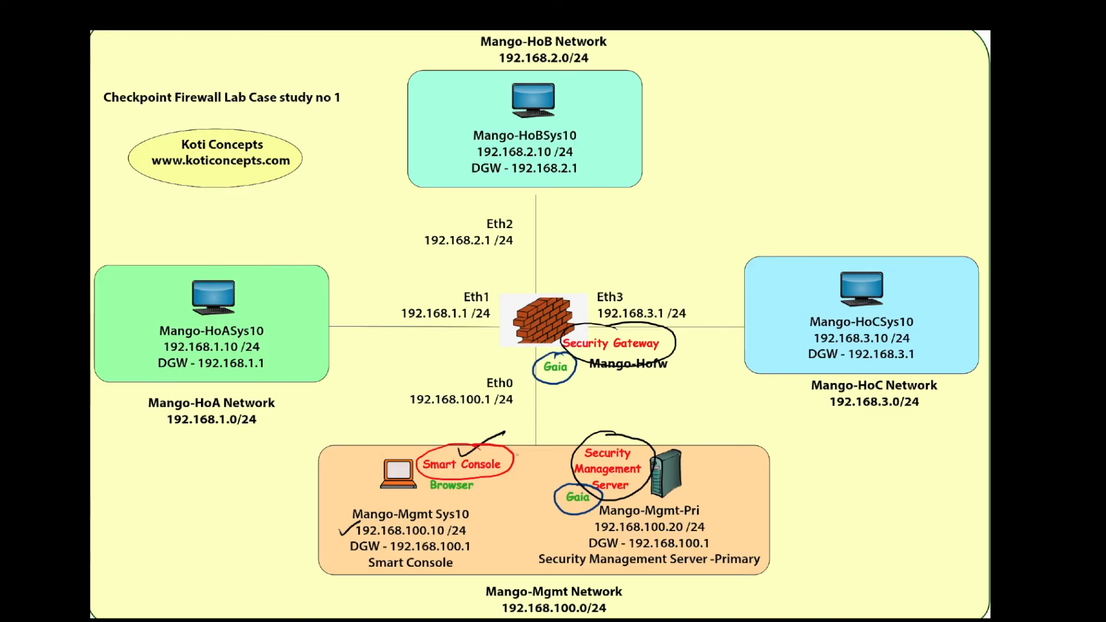
Erase the old ink, circle both Gaia labels in red and link them to Smart Console.
mouse_move(441, 567)
mouse_down()
mouse_move(432, 455)
mouse_move(622, 478)
mouse_move(491, 472)
mouse_move(699, 306)
mouse_move(298, 555)
mouse_up()
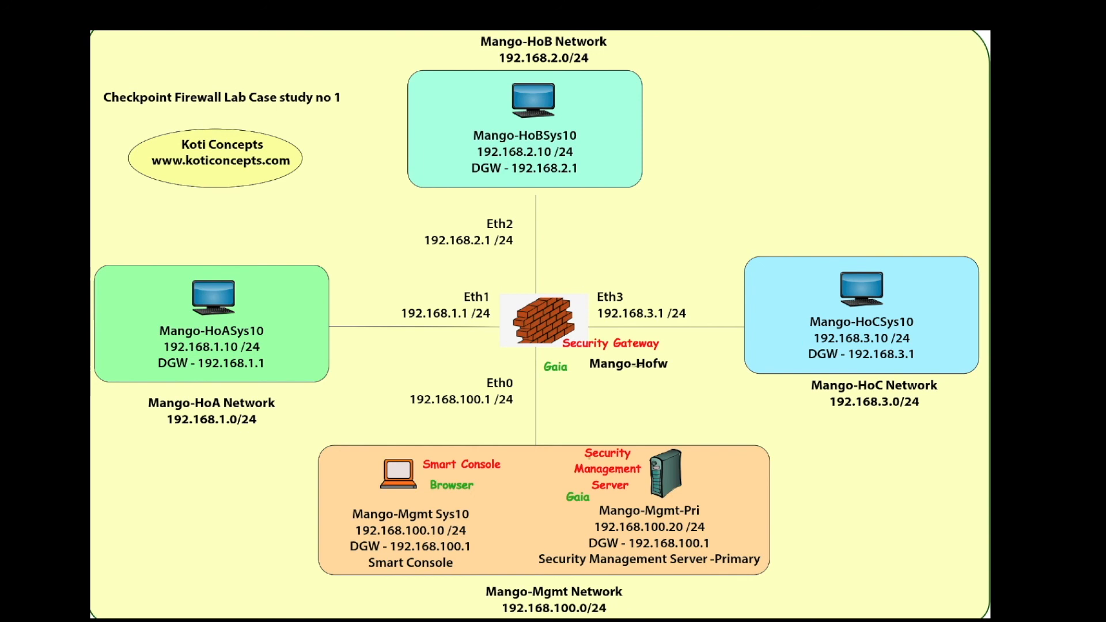
mouse_move(562, 349)
mouse_down()
mouse_move(552, 386)
mouse_move(578, 355)
mouse_move(538, 348)
mouse_up()
mouse_move(580, 485)
mouse_down()
mouse_move(558, 490)
mouse_move(604, 497)
mouse_move(559, 477)
mouse_up()
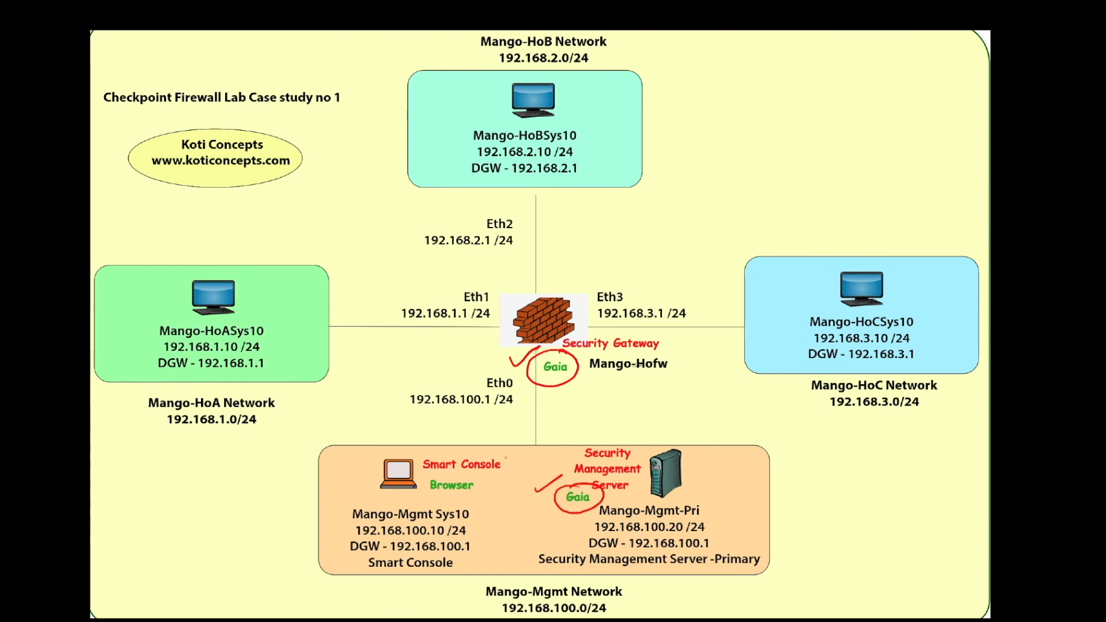
mouse_move(562, 480)
mouse_down()
mouse_move(511, 461)
mouse_move(507, 469)
mouse_up()
mouse_move(543, 388)
mouse_down()
mouse_move(515, 427)
mouse_move(505, 422)
mouse_up()
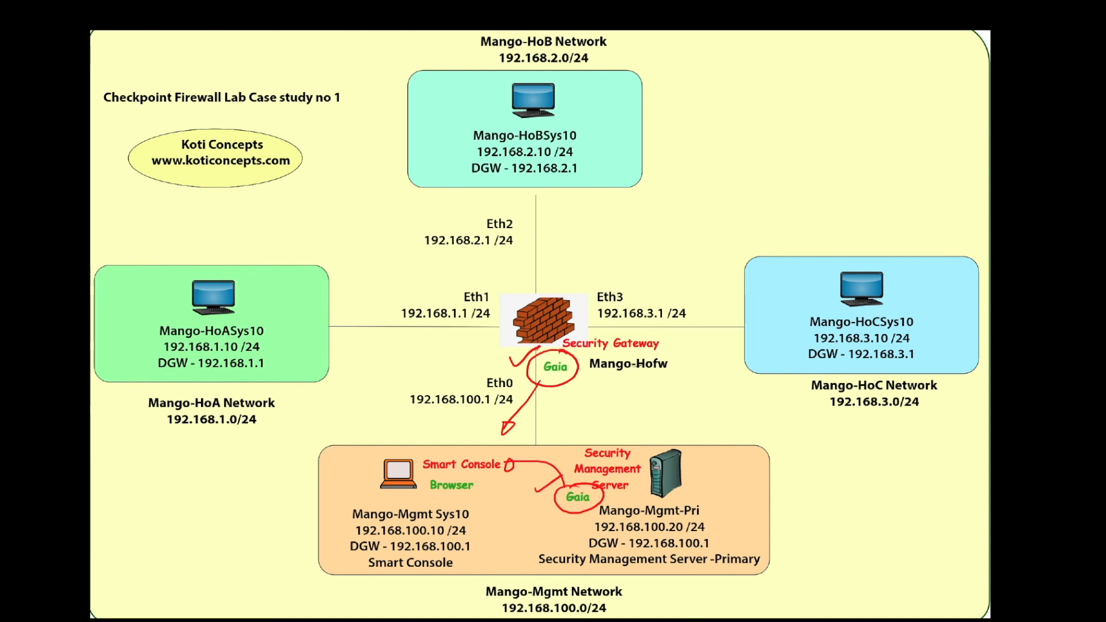
mouse_move(472, 474)
mouse_down()
mouse_move(443, 475)
mouse_move(429, 496)
mouse_move(461, 476)
mouse_move(529, 502)
mouse_move(530, 492)
mouse_up()
drag(707, 516, 742, 510)
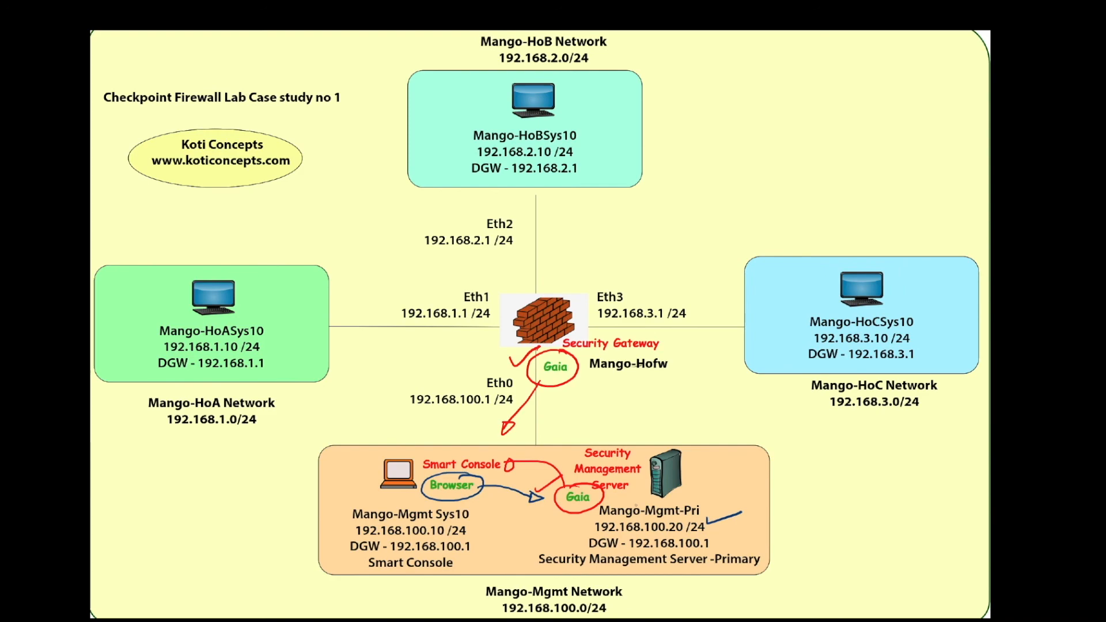
text(tp)
text(s://1)
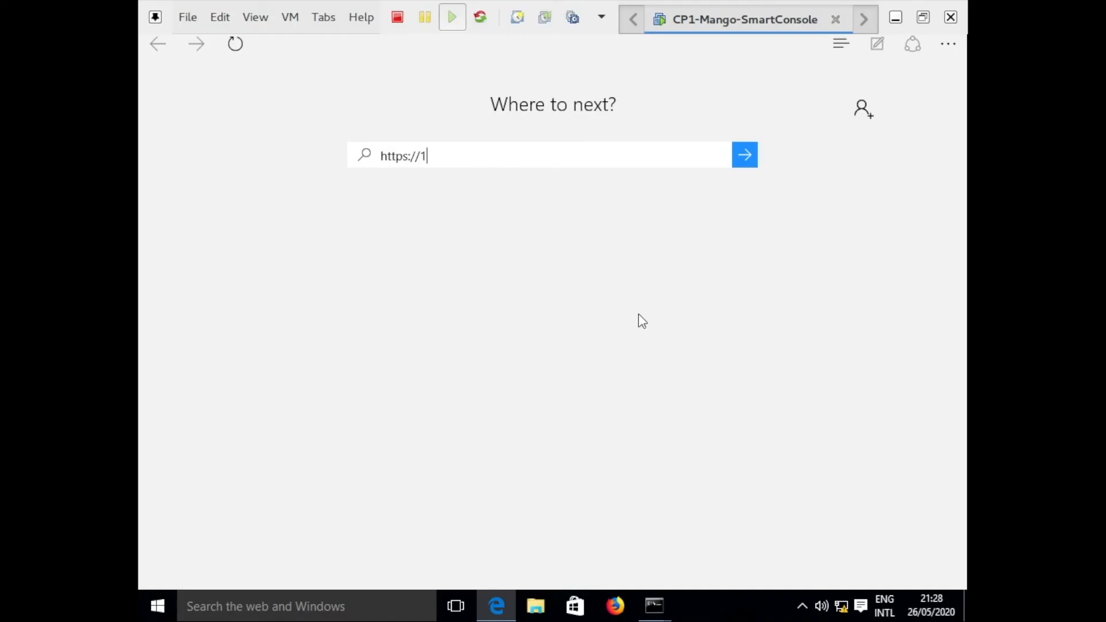
text(92.168.100.20)
key(Return)
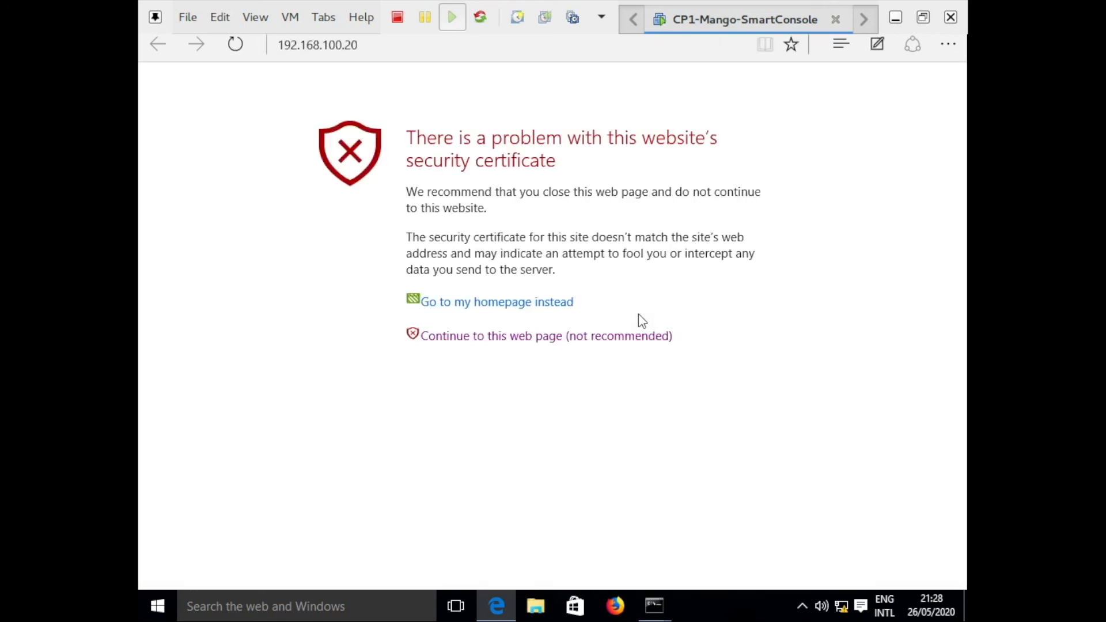
click(632, 336)
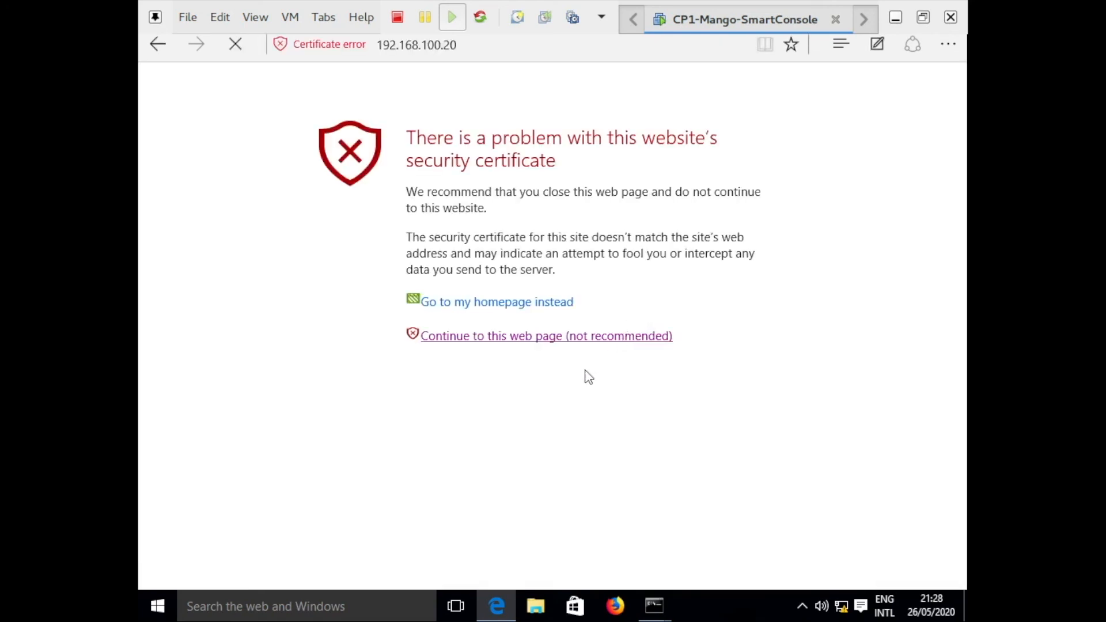
text(admin)
key(Tab)
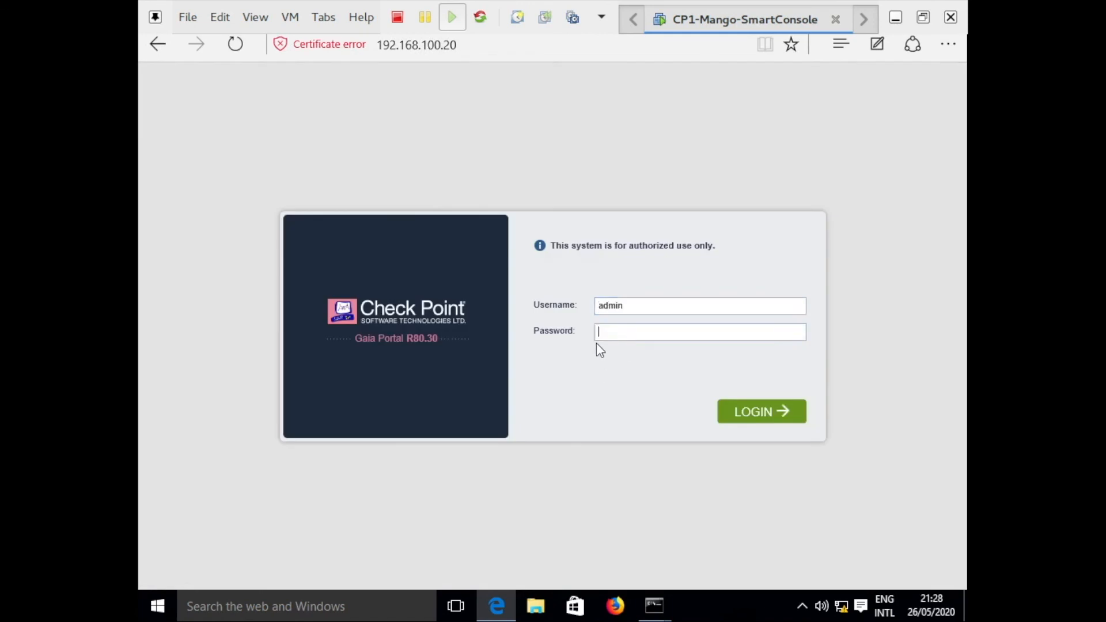
text(•••••••••)
click(731, 417)
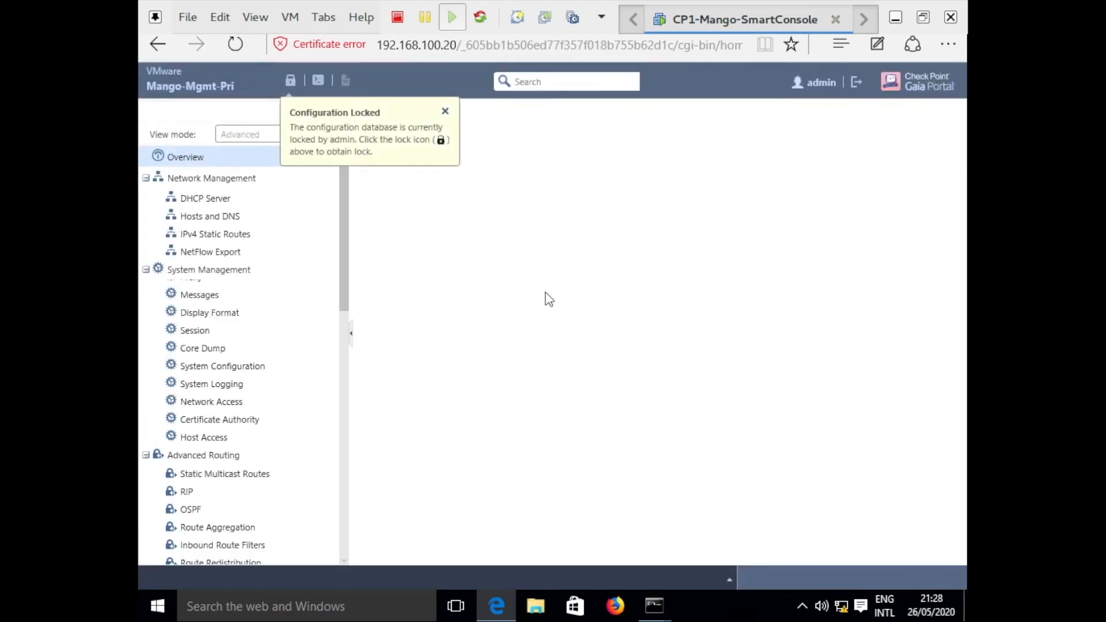
Dismiss the configuration-locked notice and collapse every navigation group from Network Management to Upgrades (CPUSE).
click(146, 178)
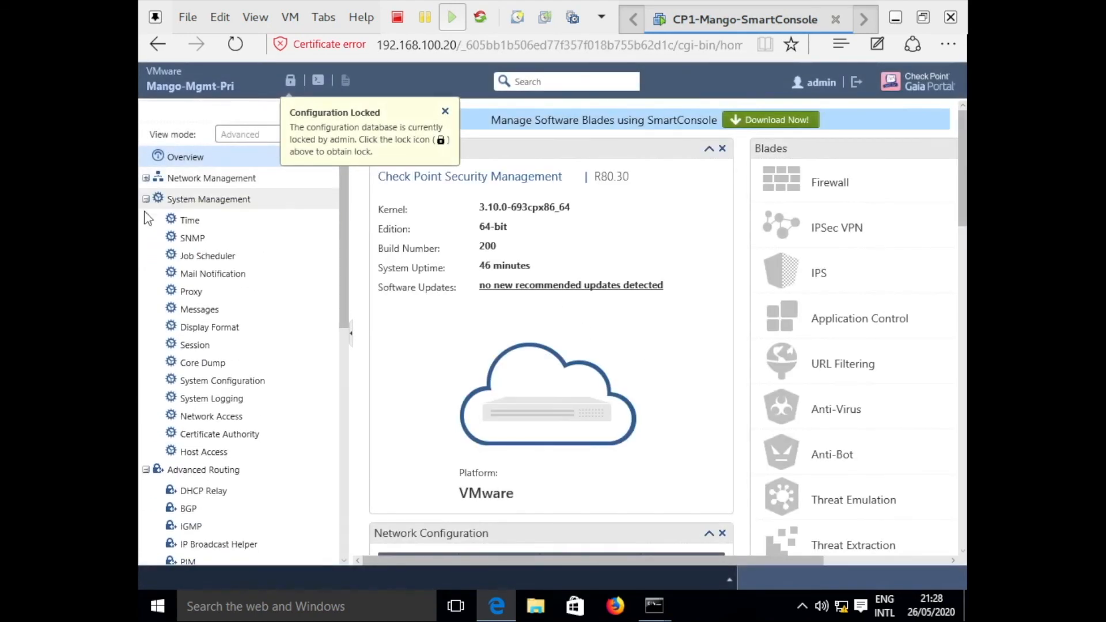
click(146, 199)
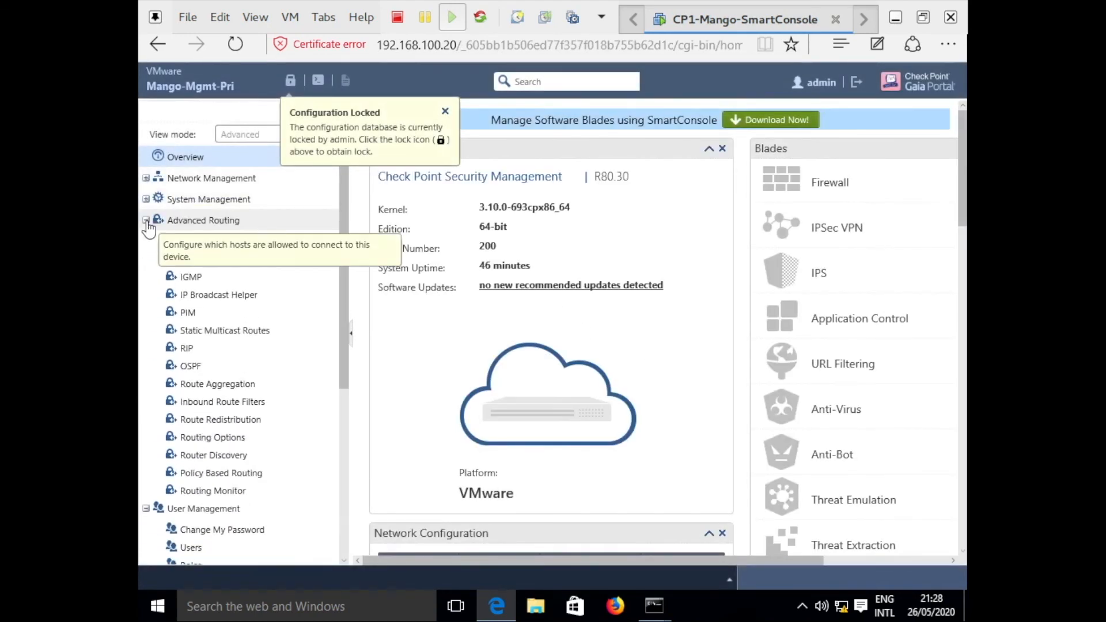
click(445, 112)
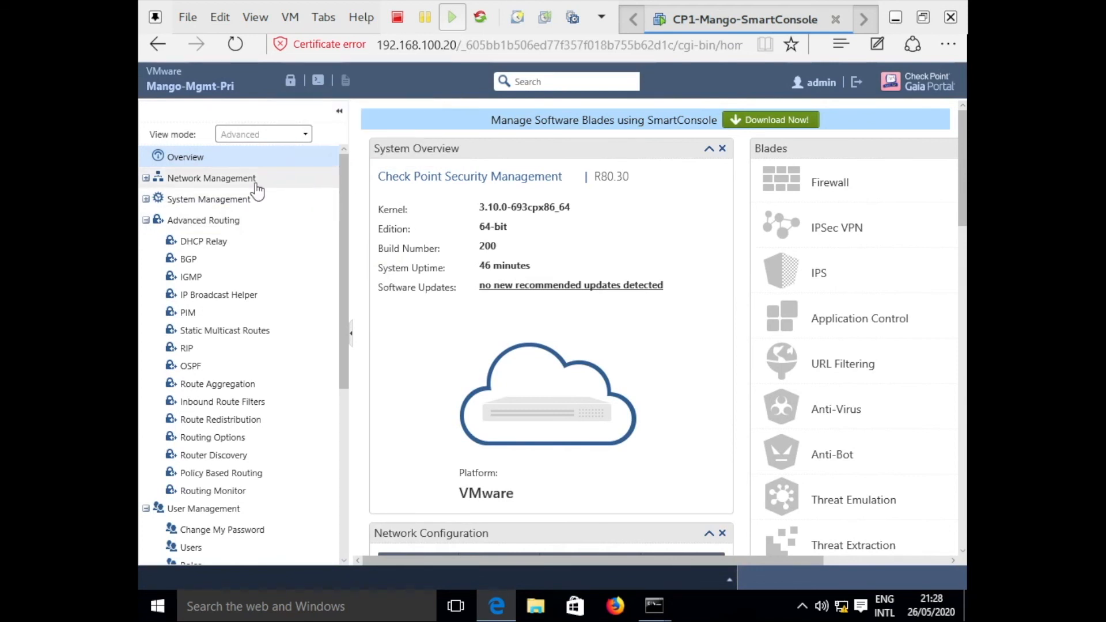
click(146, 179)
click(145, 178)
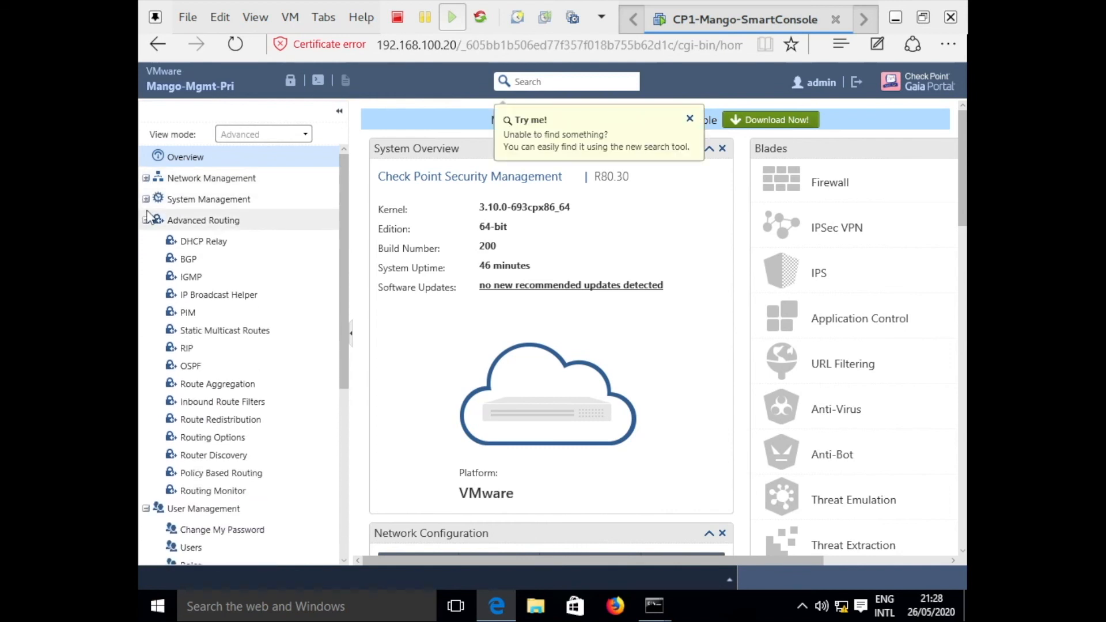
click(146, 200)
click(146, 200)
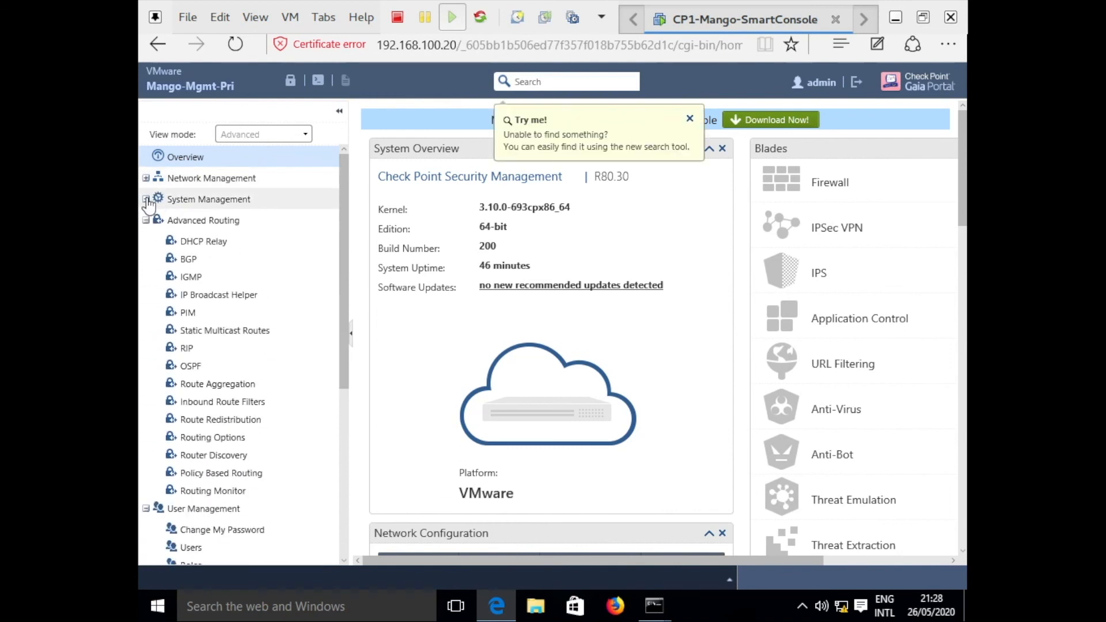
click(146, 220)
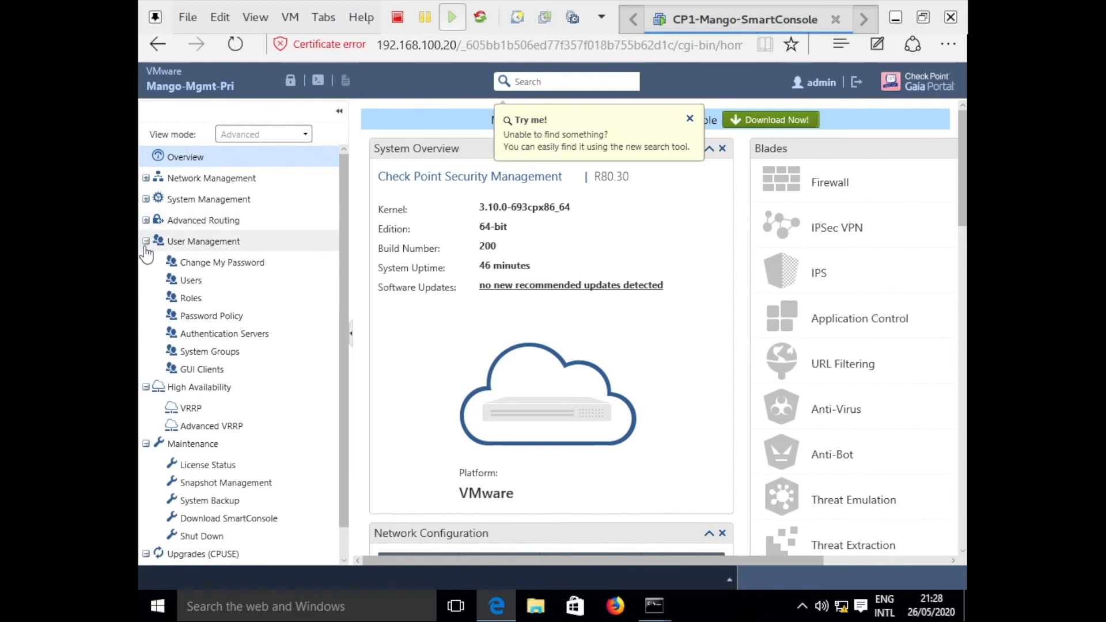
click(146, 242)
click(145, 265)
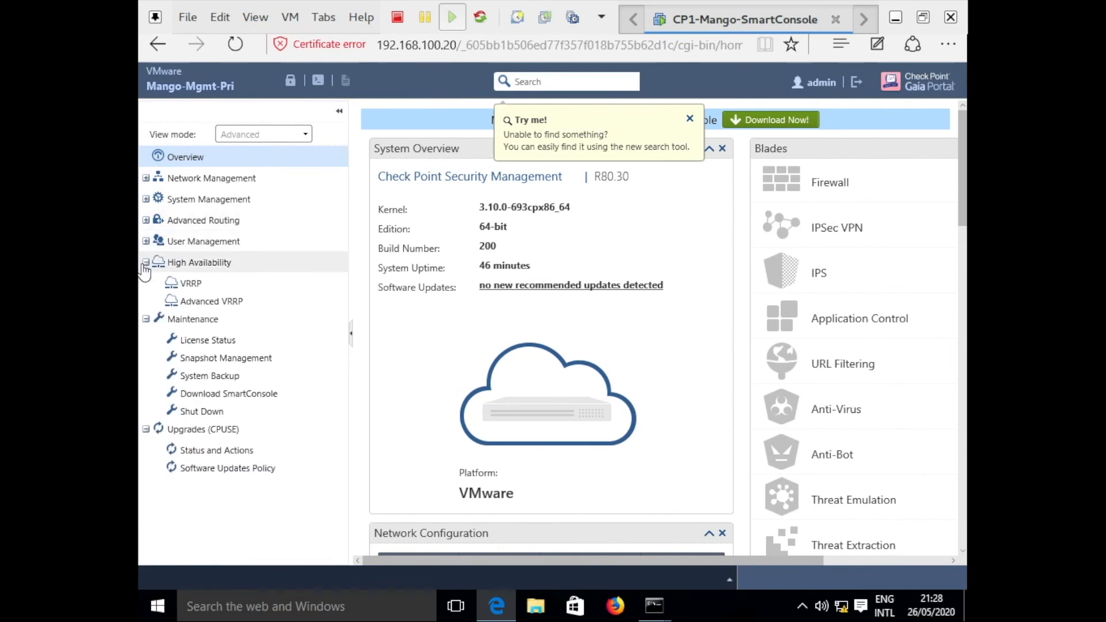
click(146, 284)
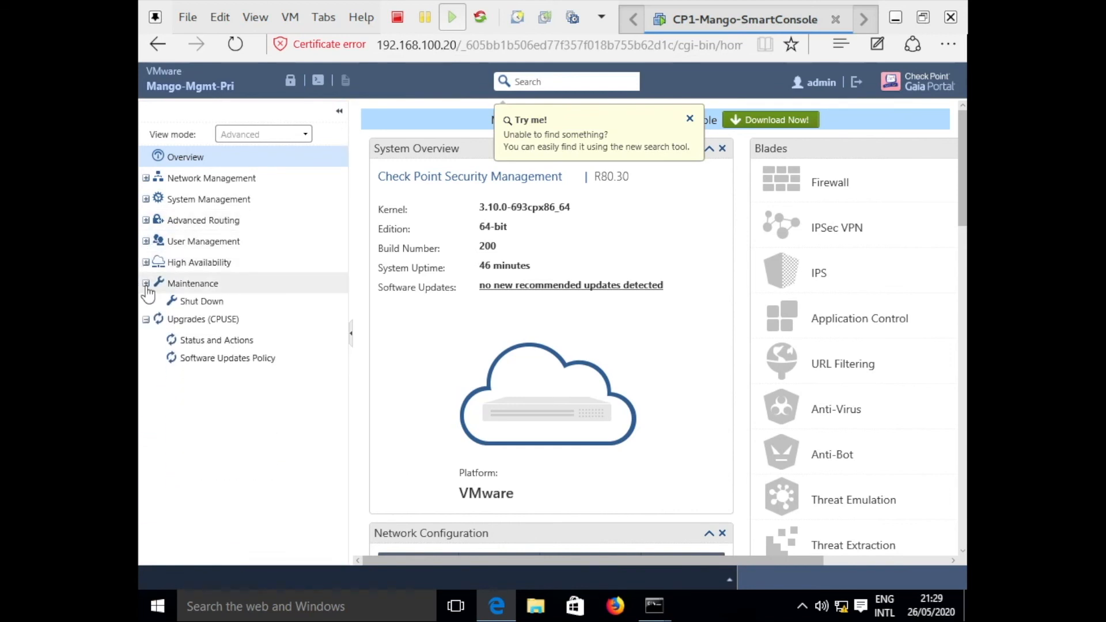
click(146, 305)
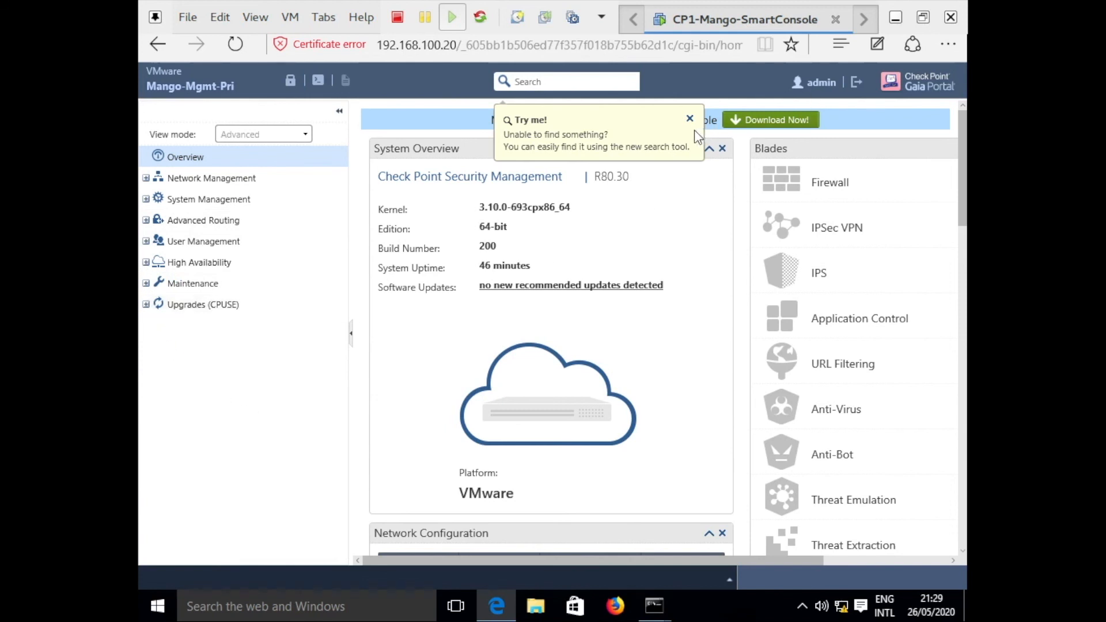
Expand Maintenance to show Download SmartConsole, and take the VM out of full screen.
click(146, 286)
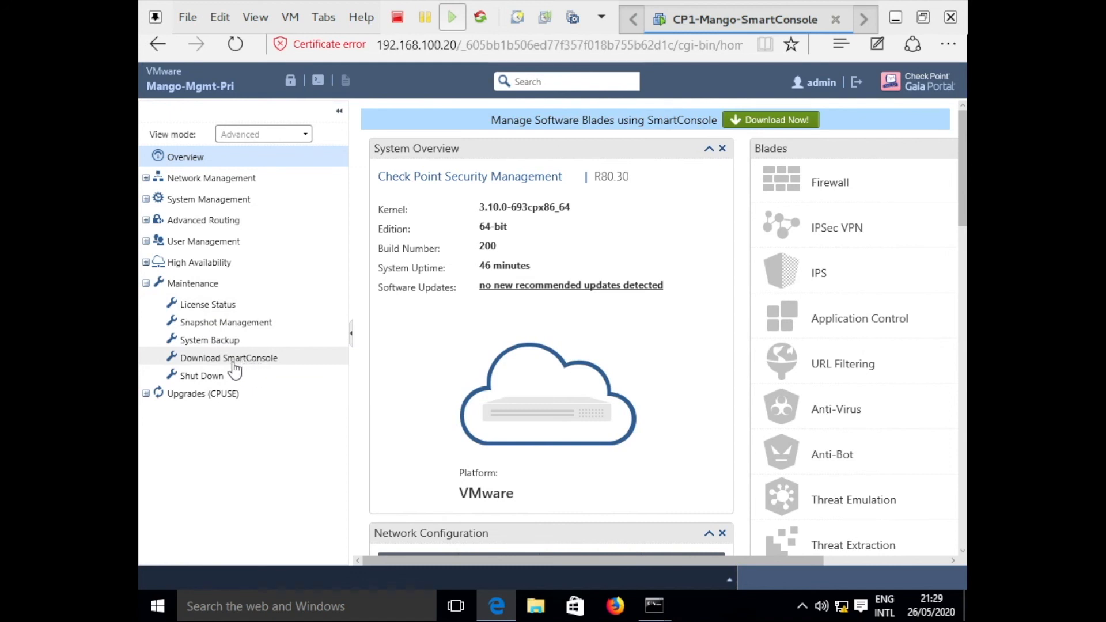
click(255, 17)
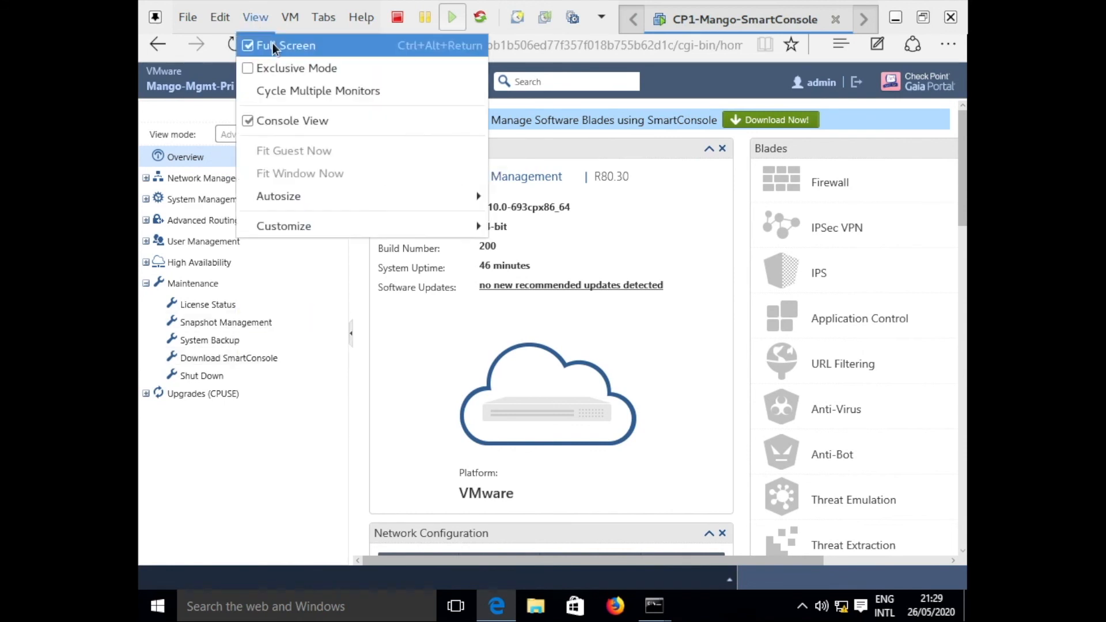
click(280, 42)
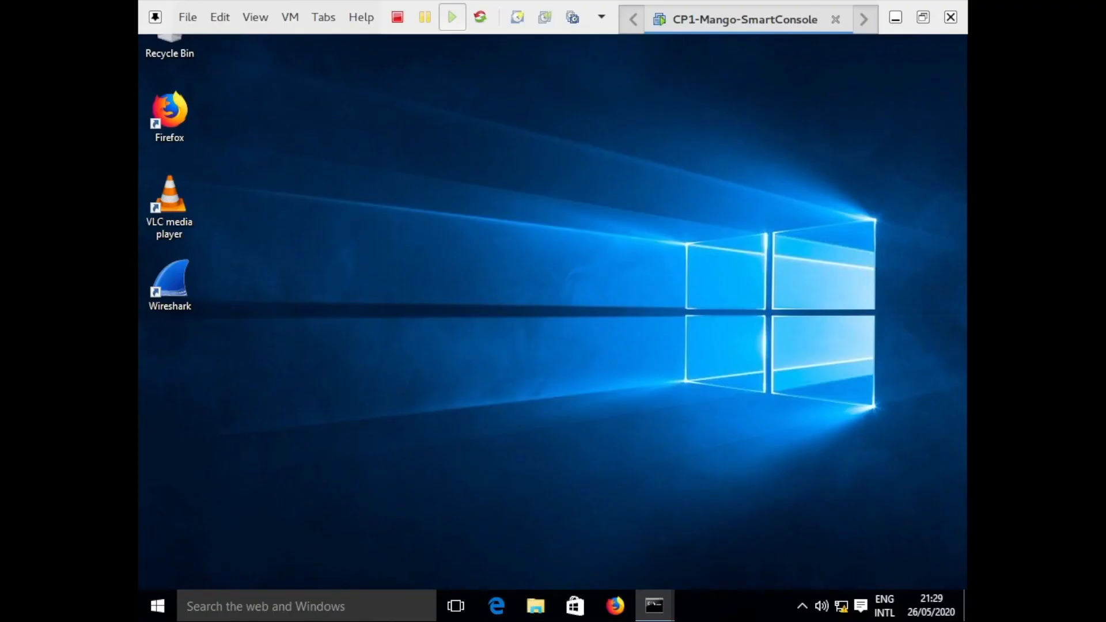
click(495, 605)
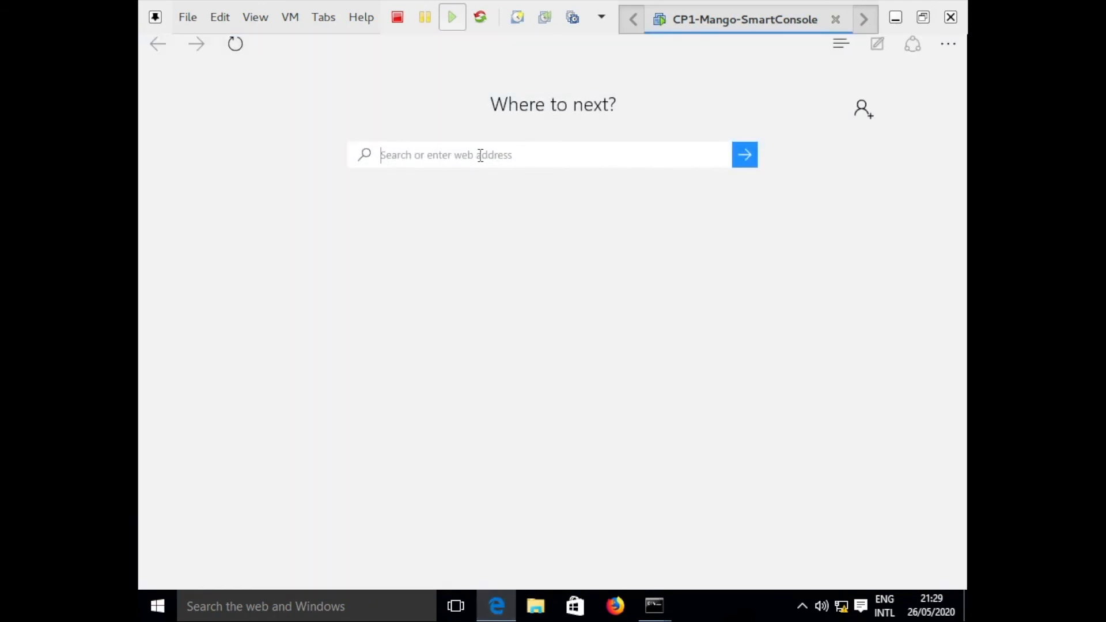
text(https://192.168.100.)
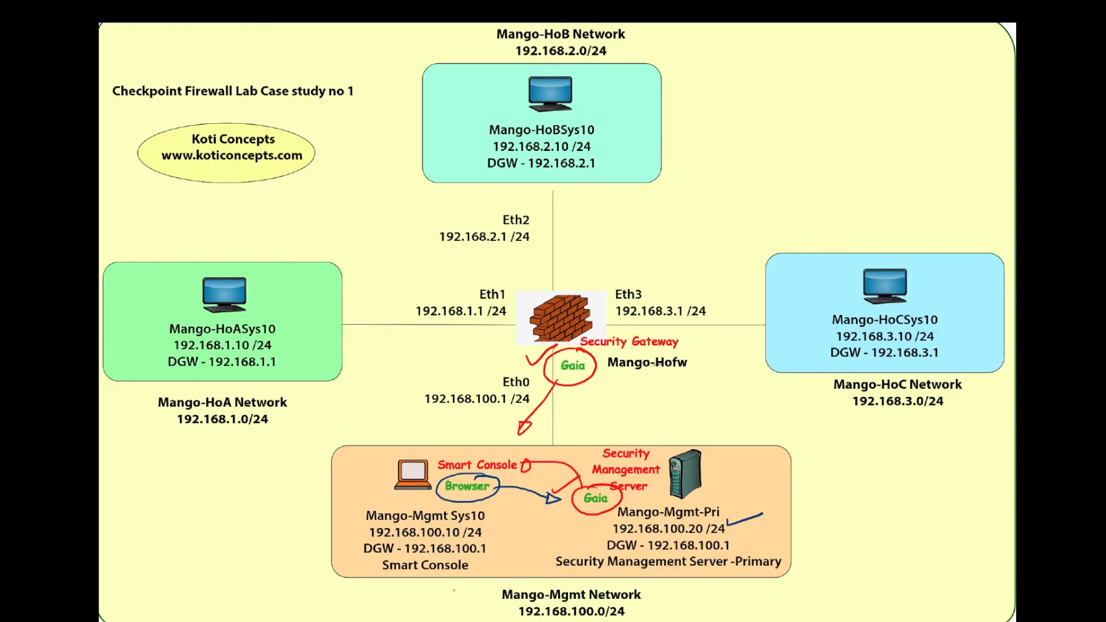
mouse_move(443, 481)
mouse_down()
mouse_move(439, 456)
mouse_move(540, 386)
mouse_up()
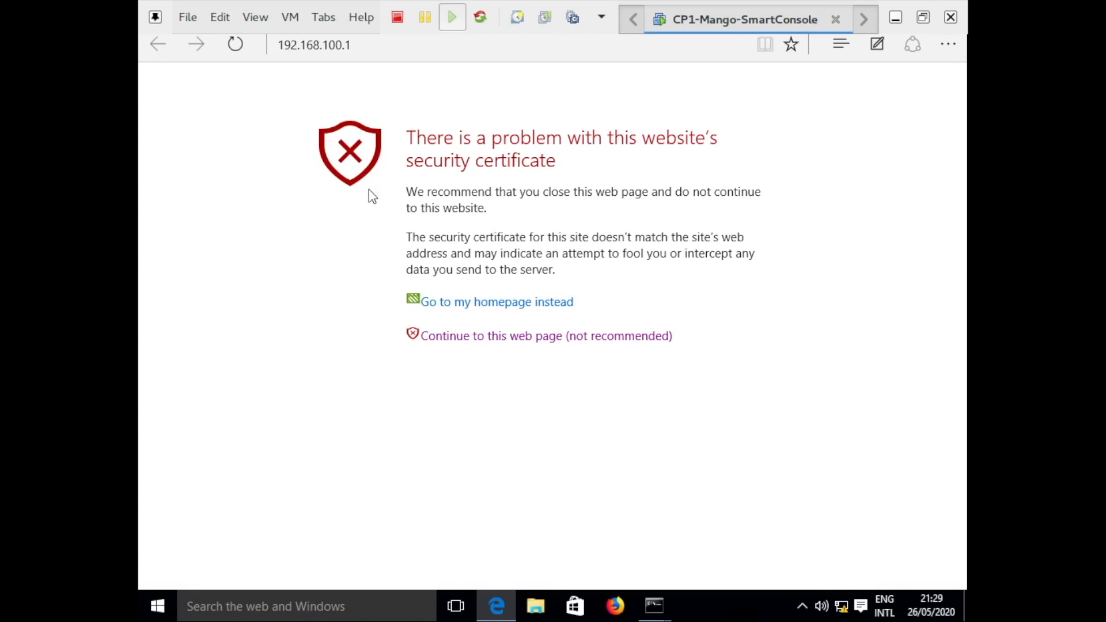
Bypass the certificate warning and log into the gateway's Gaia Portal at 192.168.100.1 as admin.
click(499, 346)
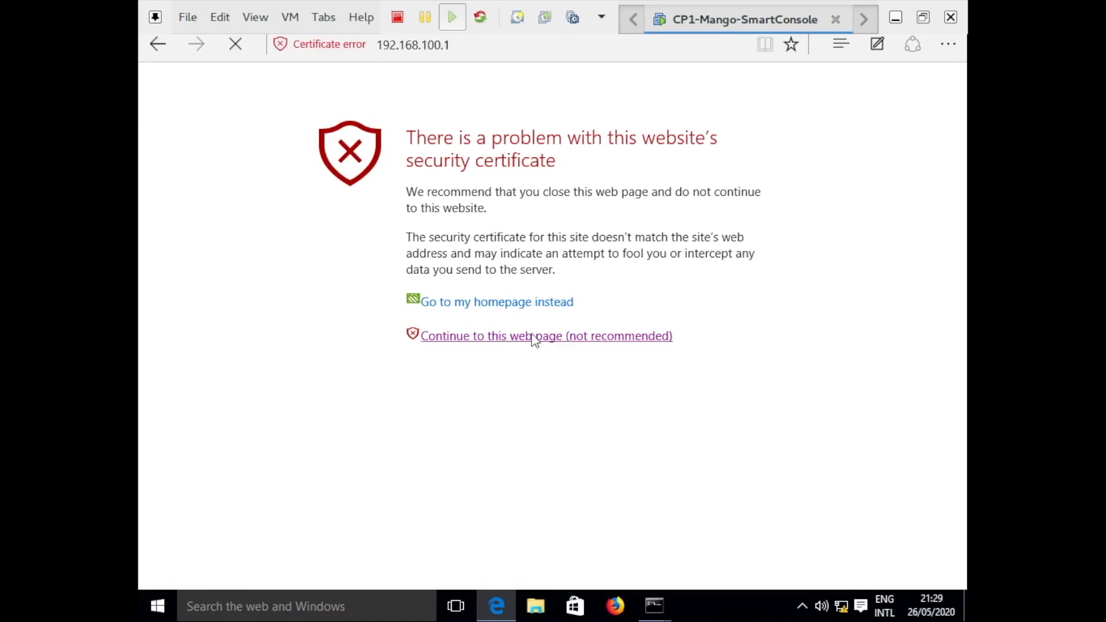
text(admin)
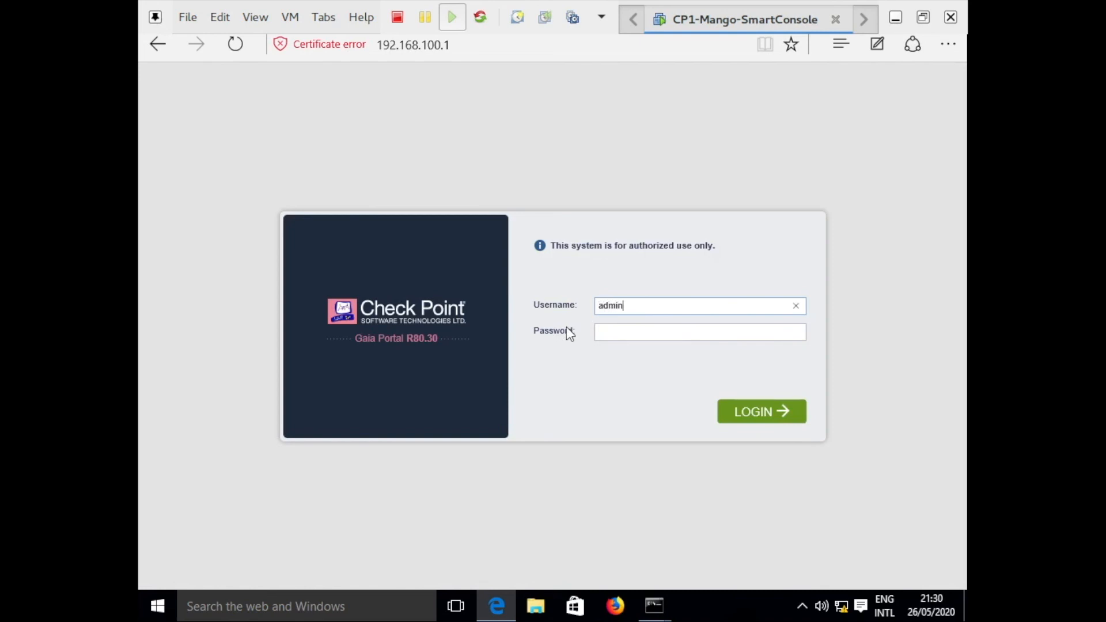
key(Tab)
text(•••••••••)
key(Return)
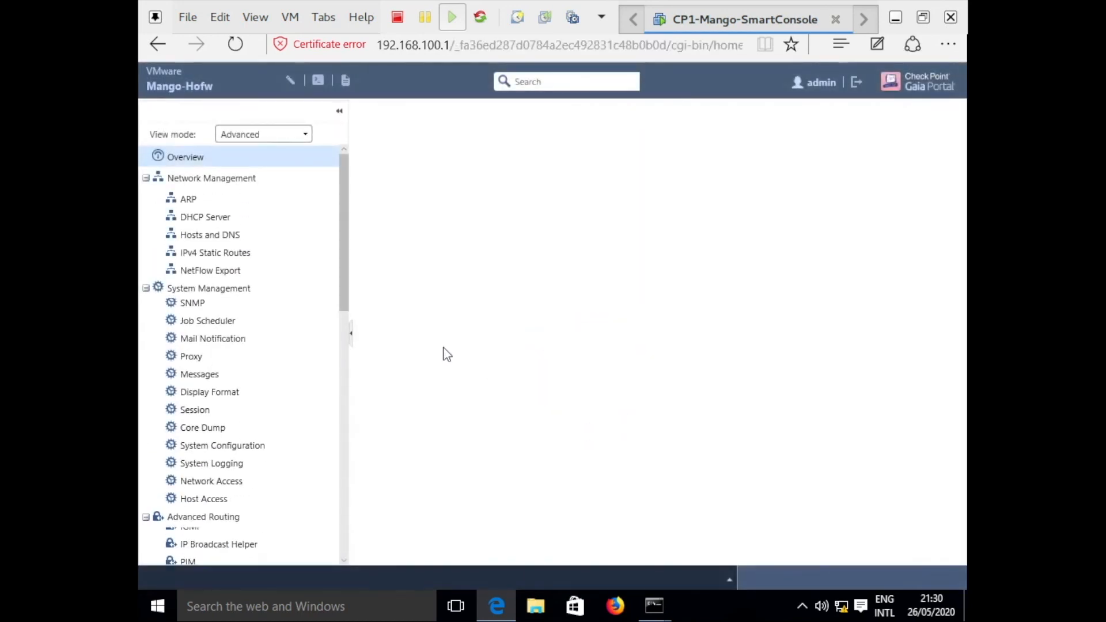
Collapse all seven navigation sections, re-expand Maintenance, and go to Download SmartConsole.
click(146, 179)
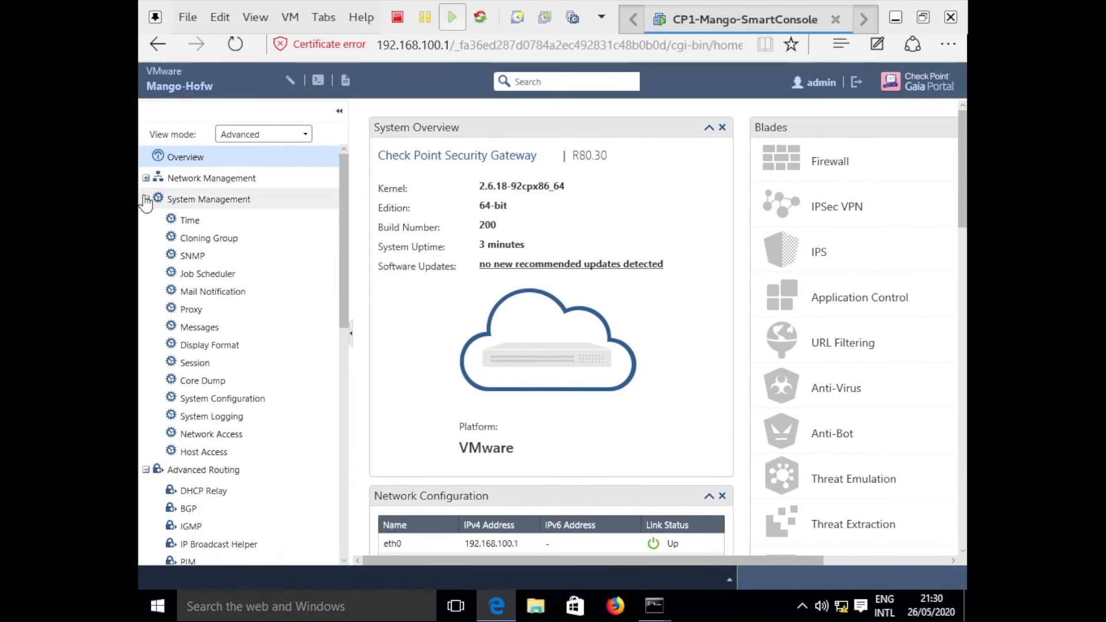
click(146, 200)
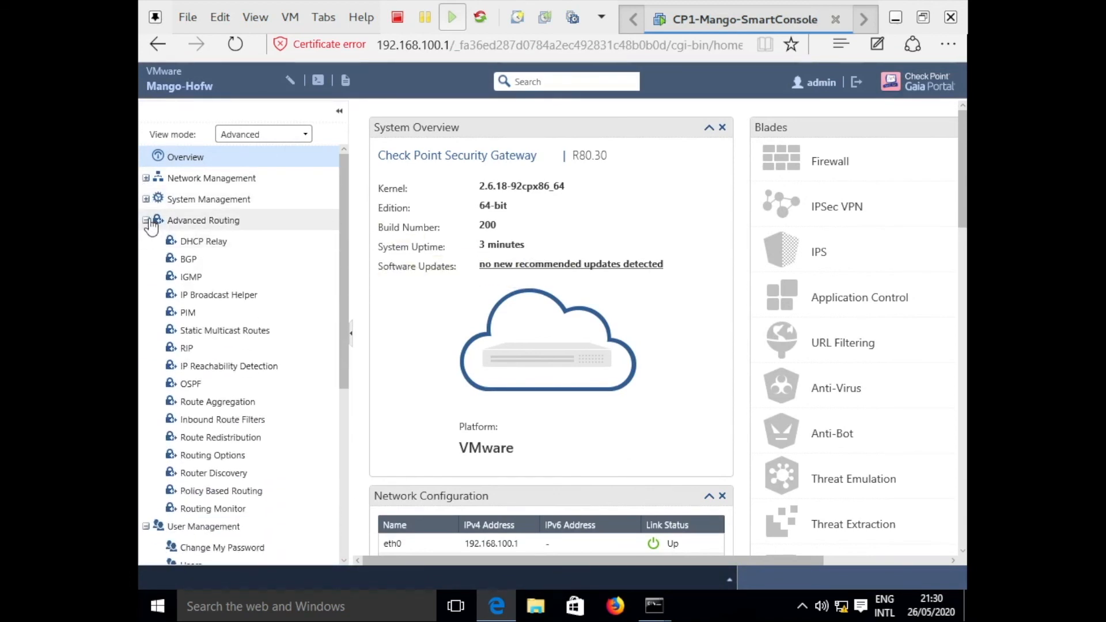
click(147, 221)
click(146, 241)
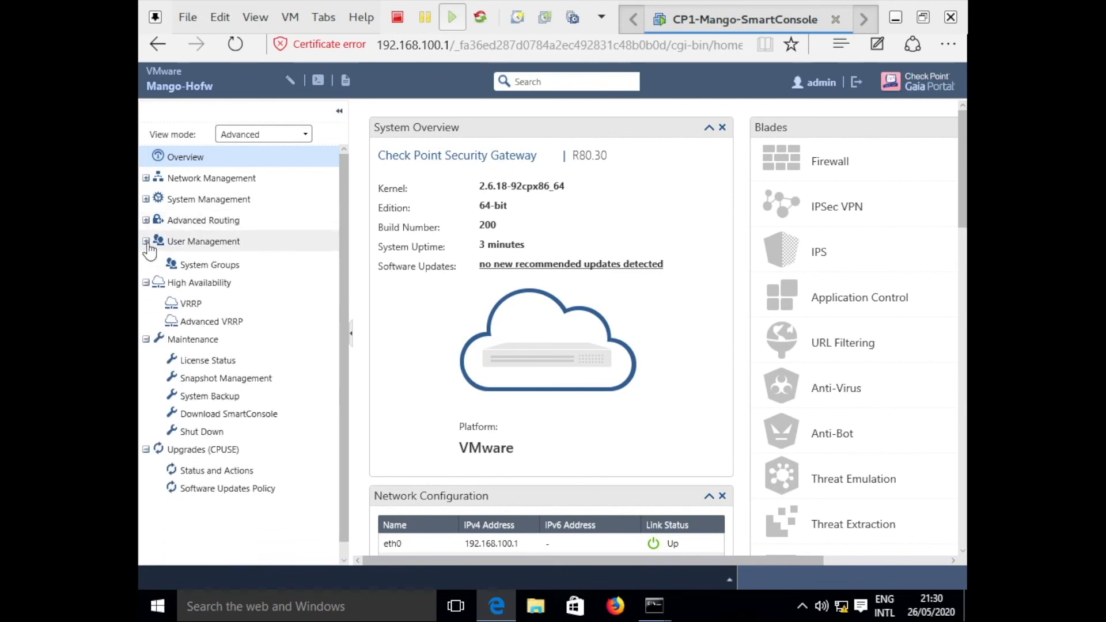
click(147, 263)
click(147, 283)
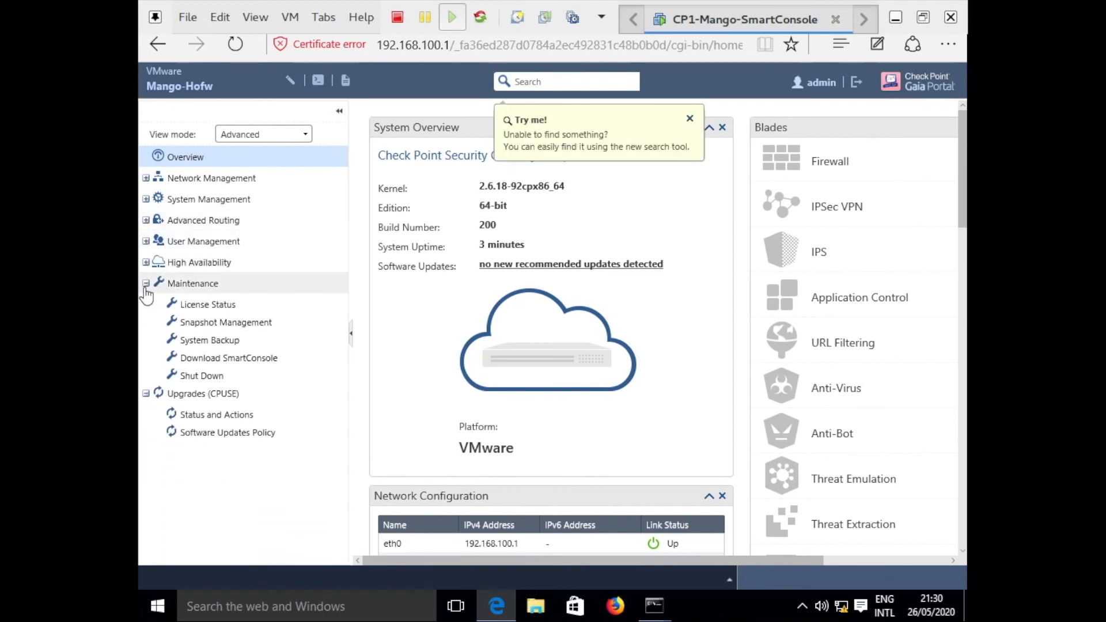
click(146, 305)
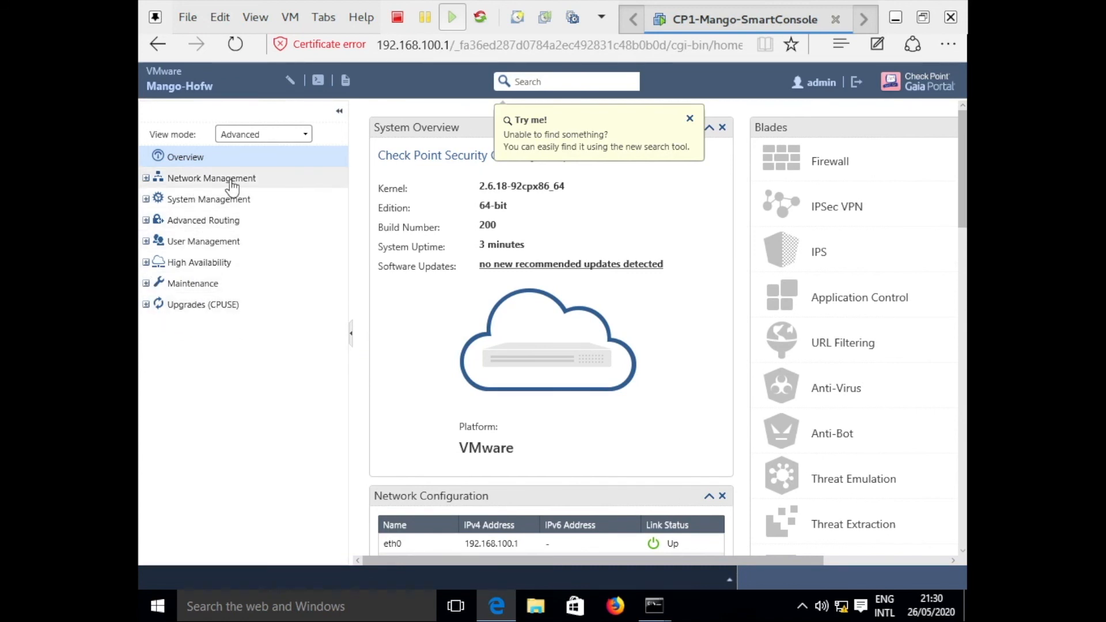
click(146, 284)
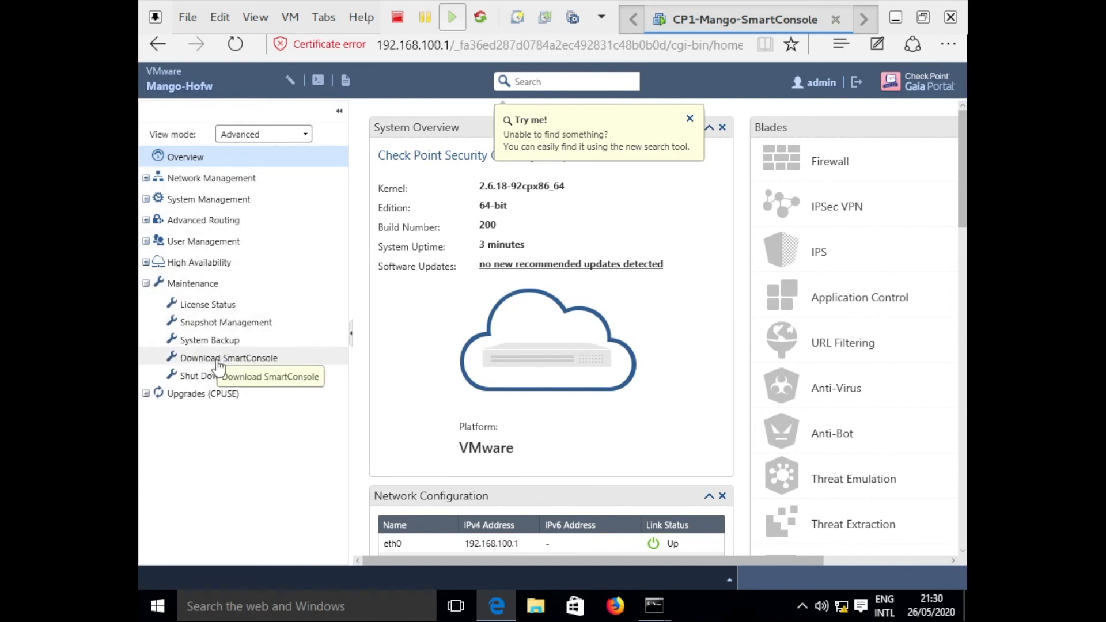
click(249, 362)
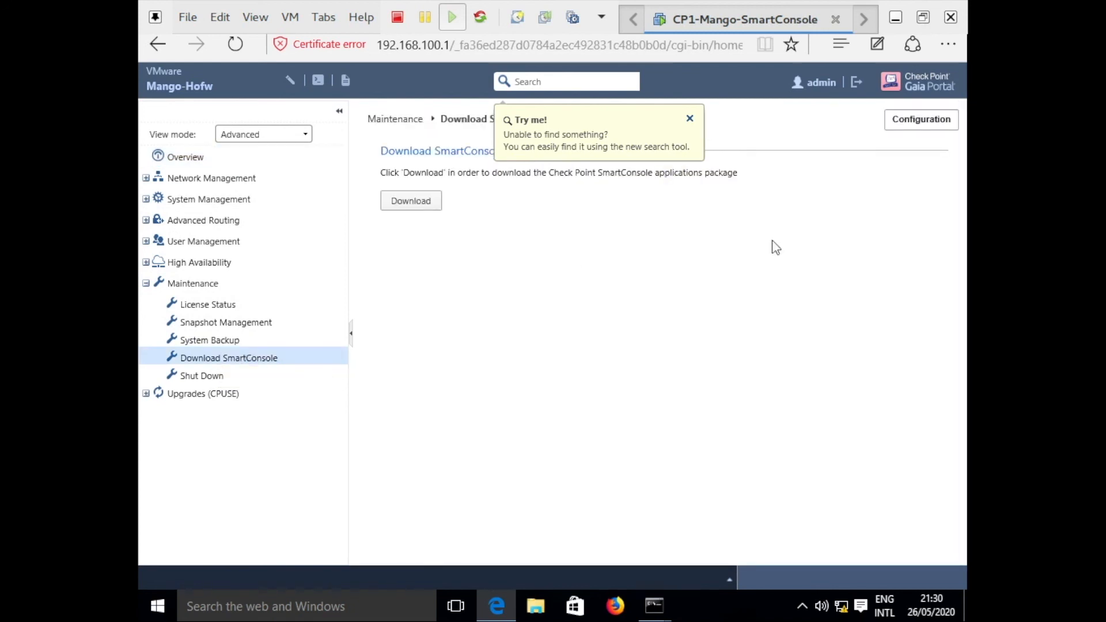
Dismiss the tip, download the SmartConsole package, and run SmartConsole (2).exe from Edge's downloads.
click(690, 119)
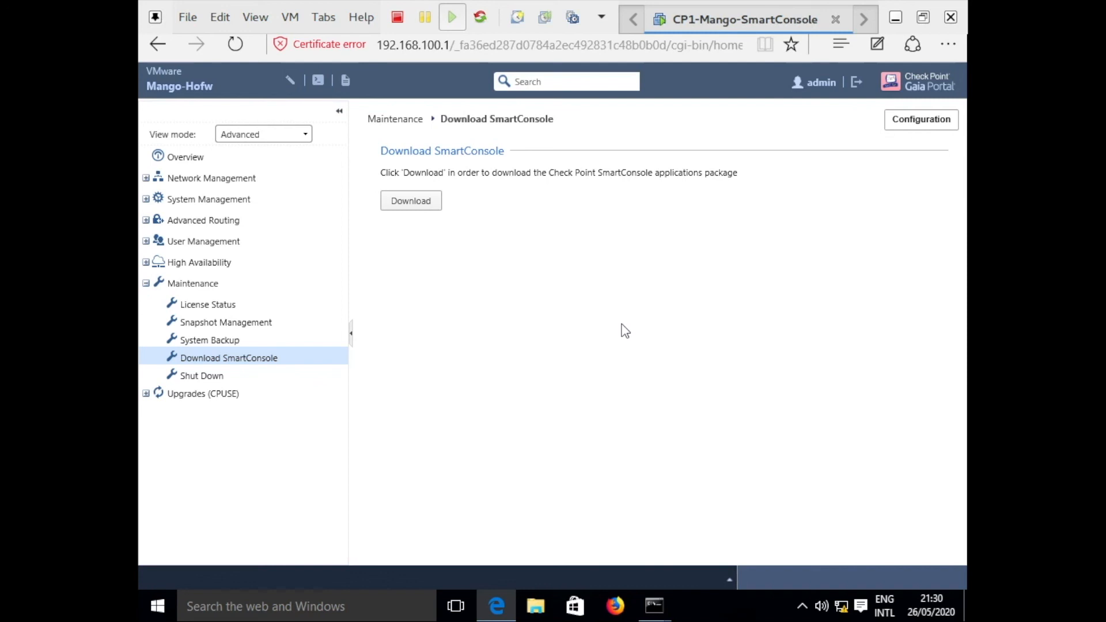
click(413, 199)
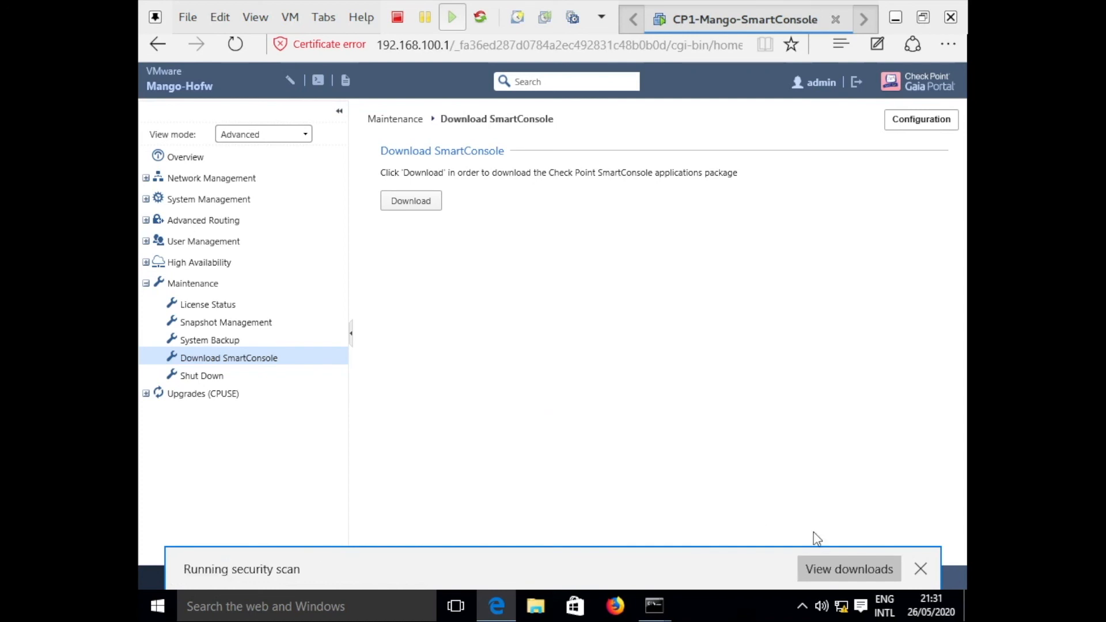
click(841, 569)
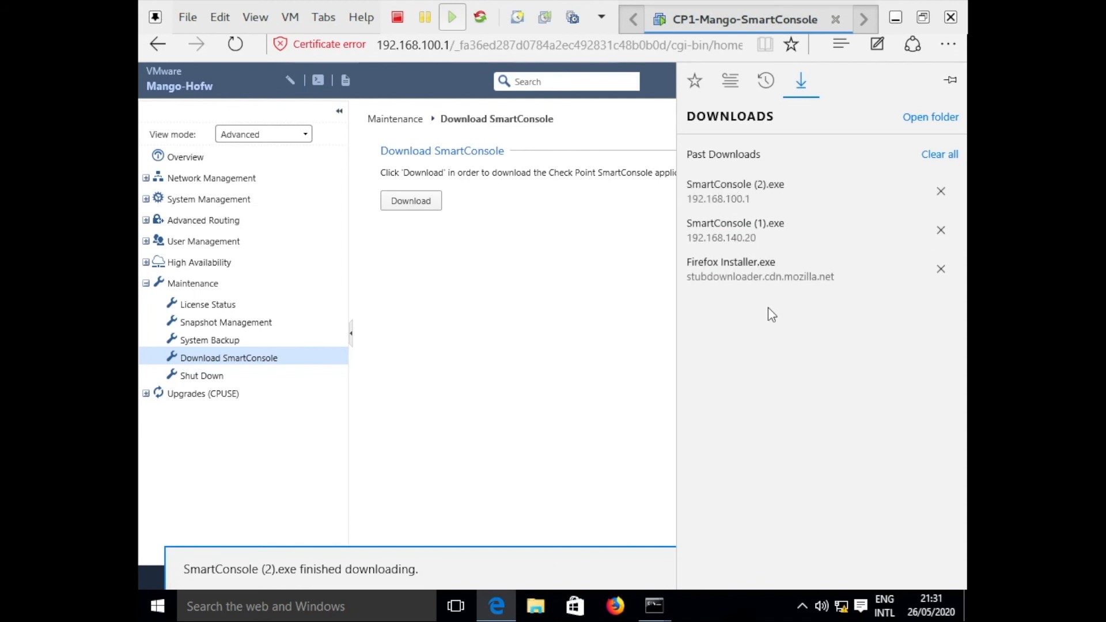
click(739, 190)
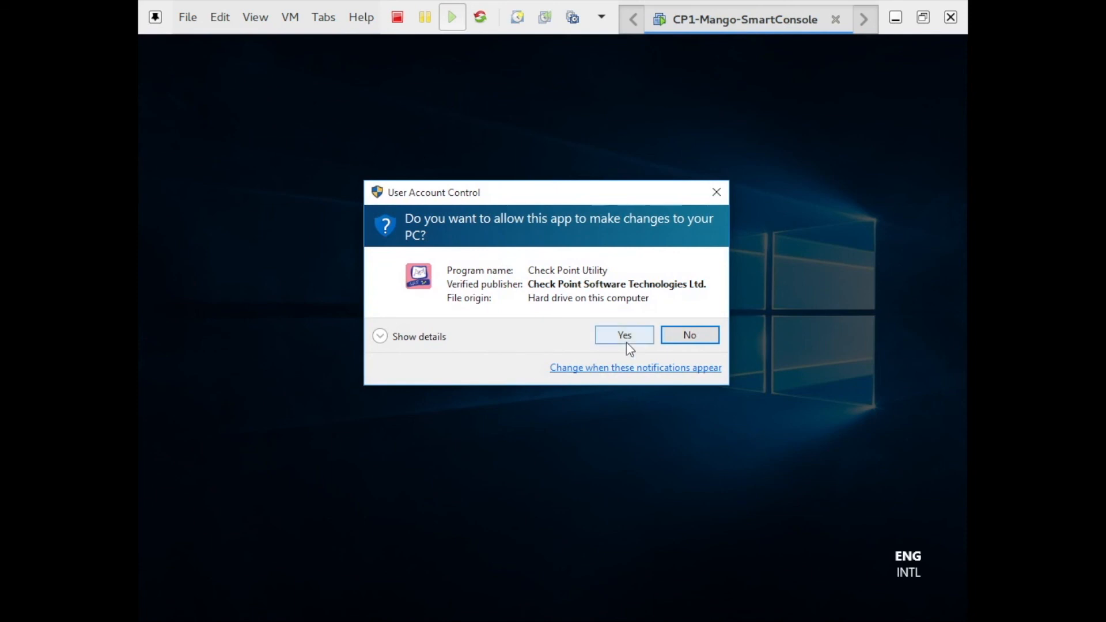
Allow the Check Point Utility to make changes, toggle VM full screen, and accept the Visual C++ prerequisite.
click(625, 337)
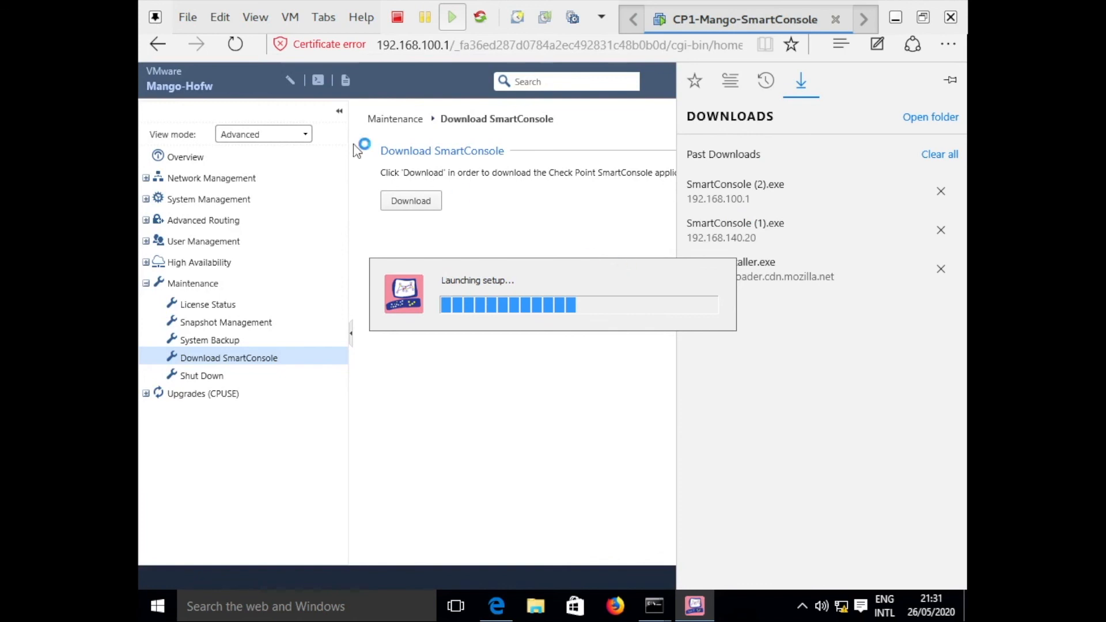
click(253, 17)
click(266, 43)
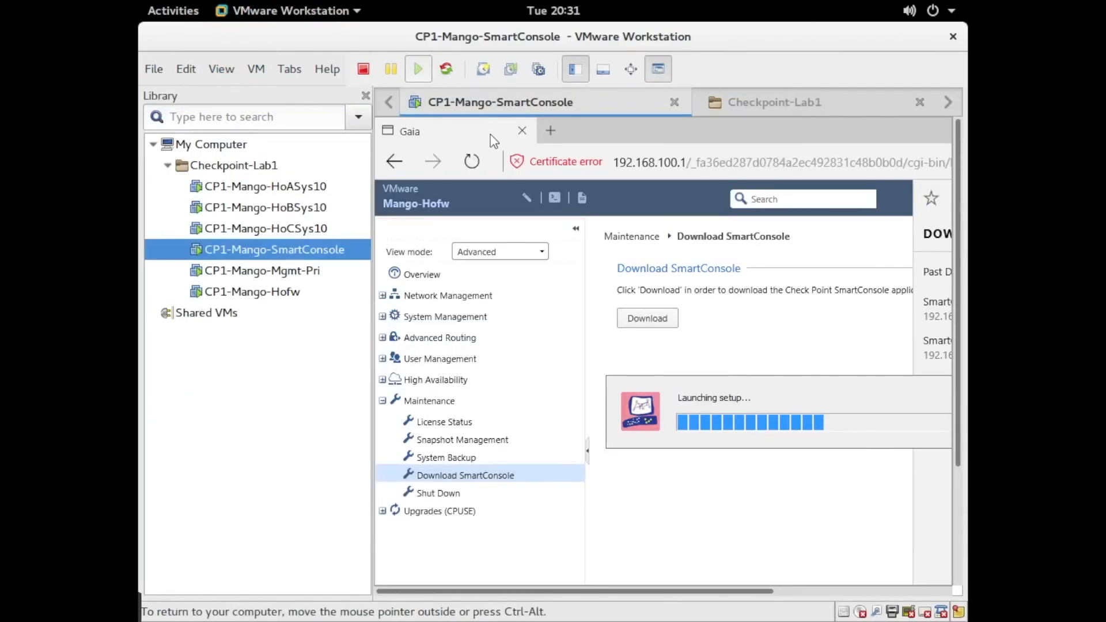
click(234, 70)
click(237, 95)
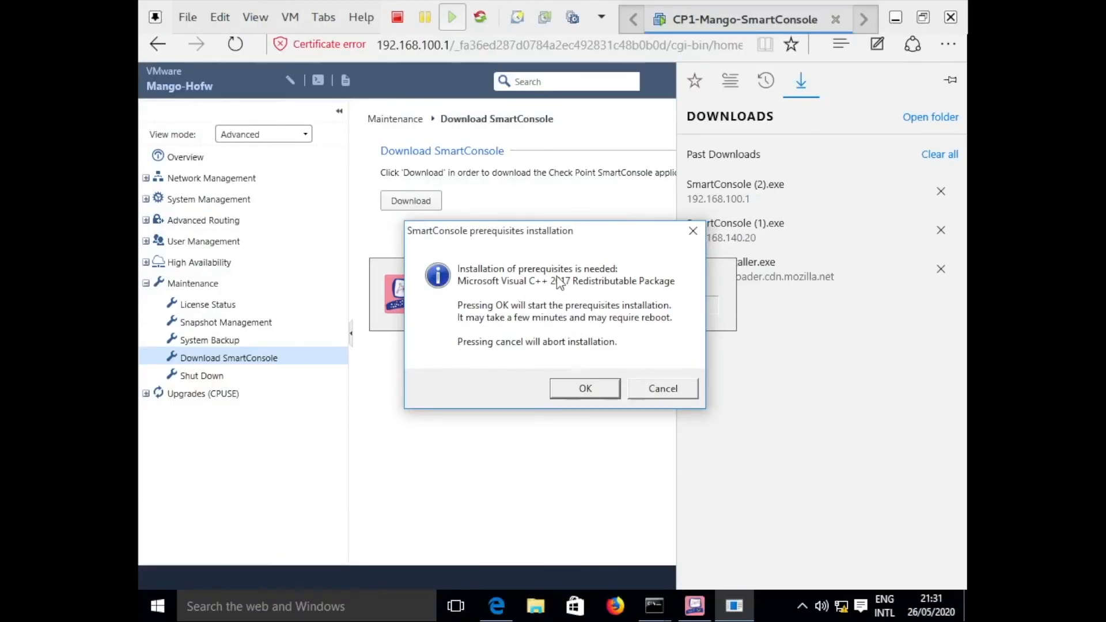
click(585, 389)
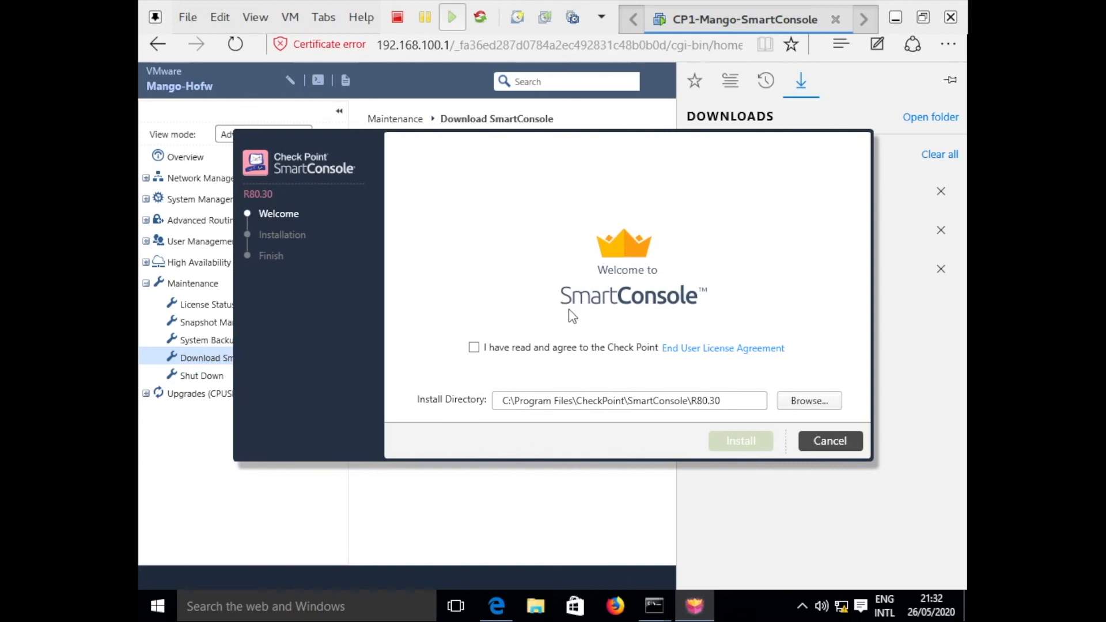
Accept the EULA and install SmartConsole R80.30 into C:\Program Files\CheckPoint\SmartConsole\R80.30.
click(474, 348)
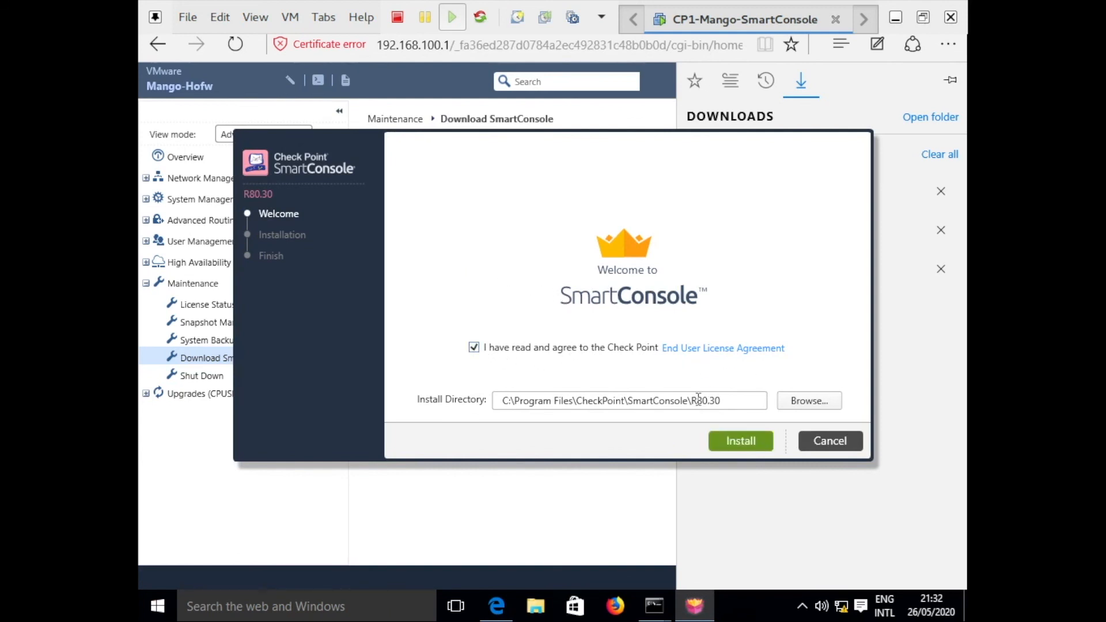
click(740, 442)
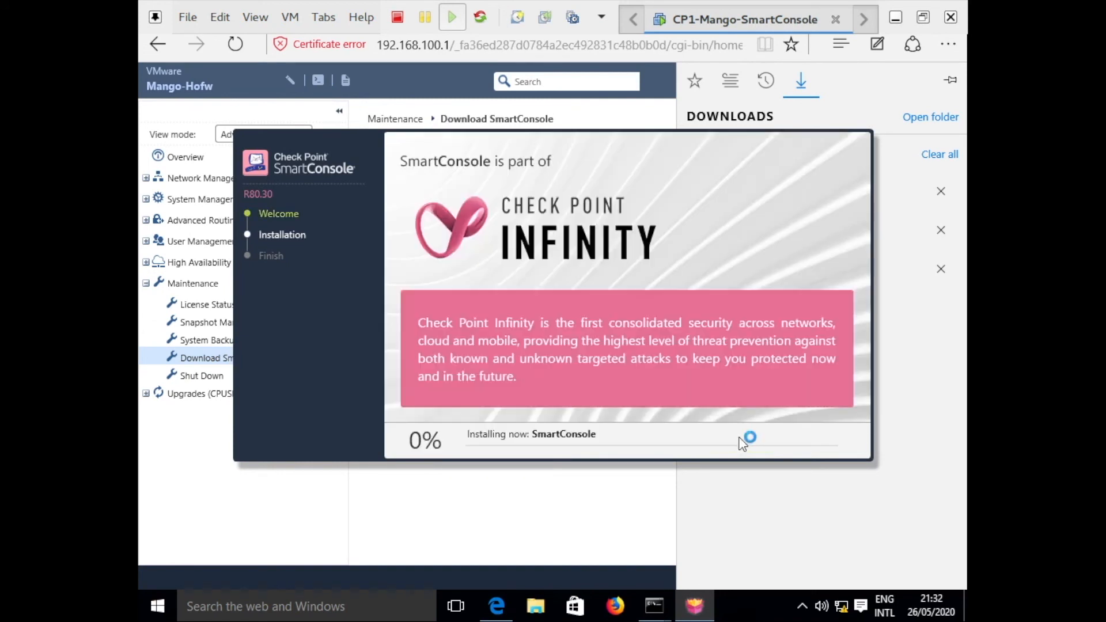